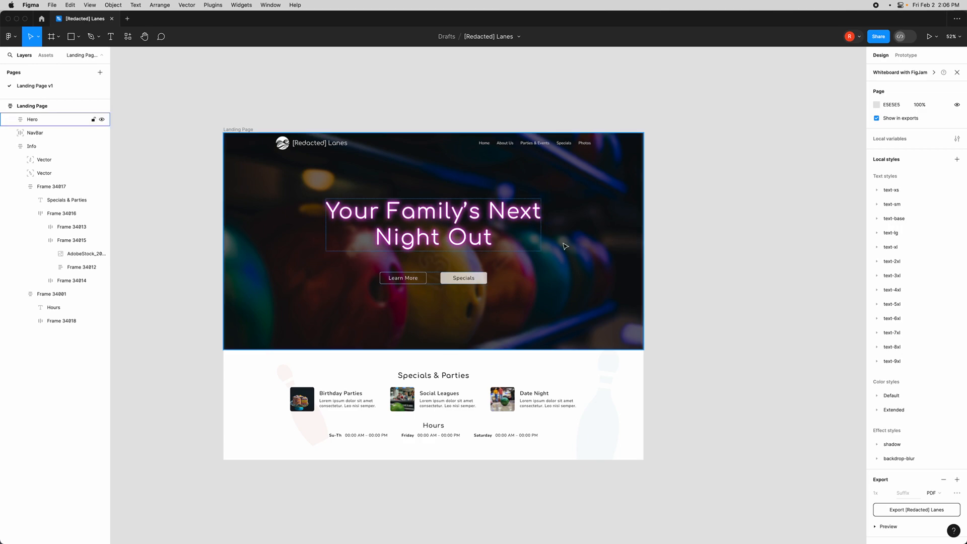
- Duplicate the Landing Page frame and place the copy beside the original
scroll(453, 216, right, 3)
scroll(453, 216, up, 2)
scroll(205, 186, down, 1)
scroll(186, 146, up, 1)
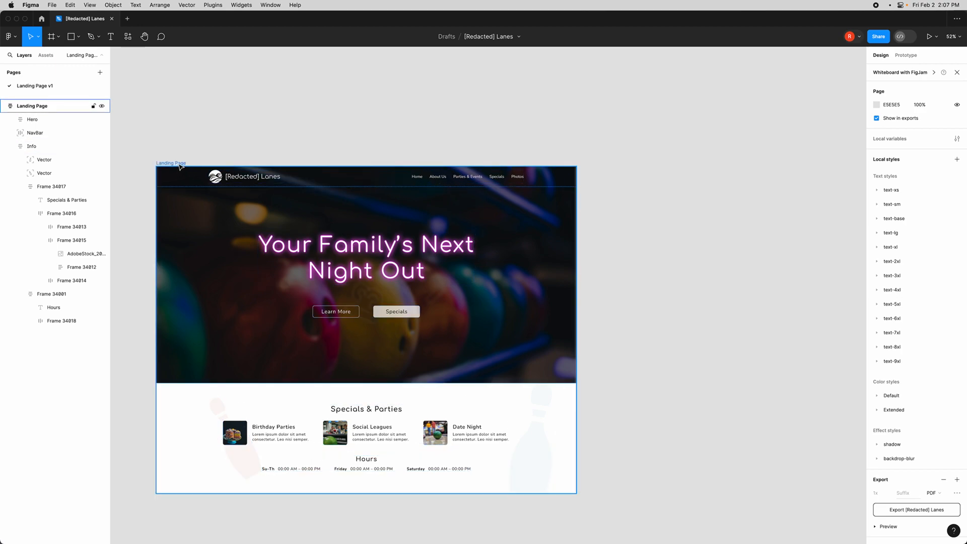
drag(181, 166, 624, 166)
scroll(609, 235, right, 10)
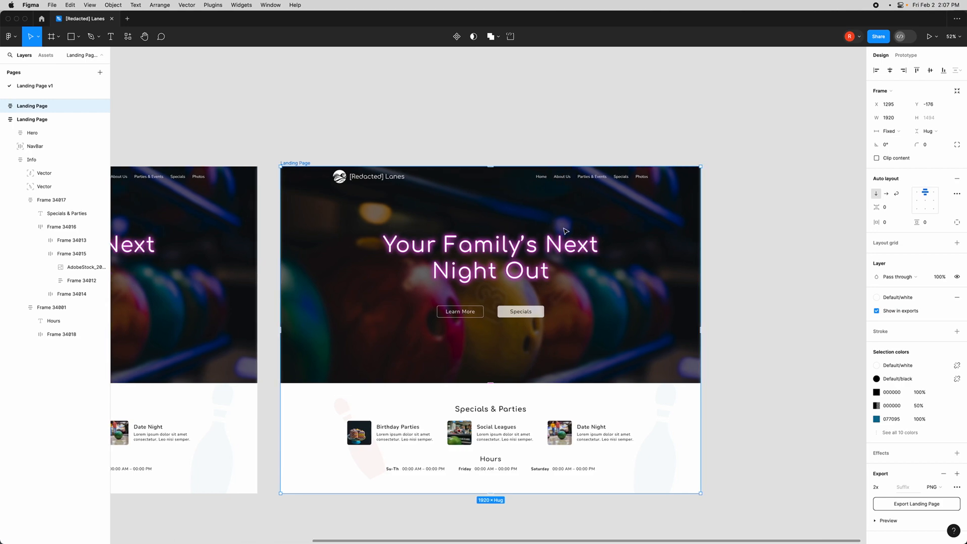
- Rename the duplicated frame as Mobile
double_click(300, 163)
text(Mobile)
key(Return)
- Set the Mobile frame's width to 390
click(399, 220)
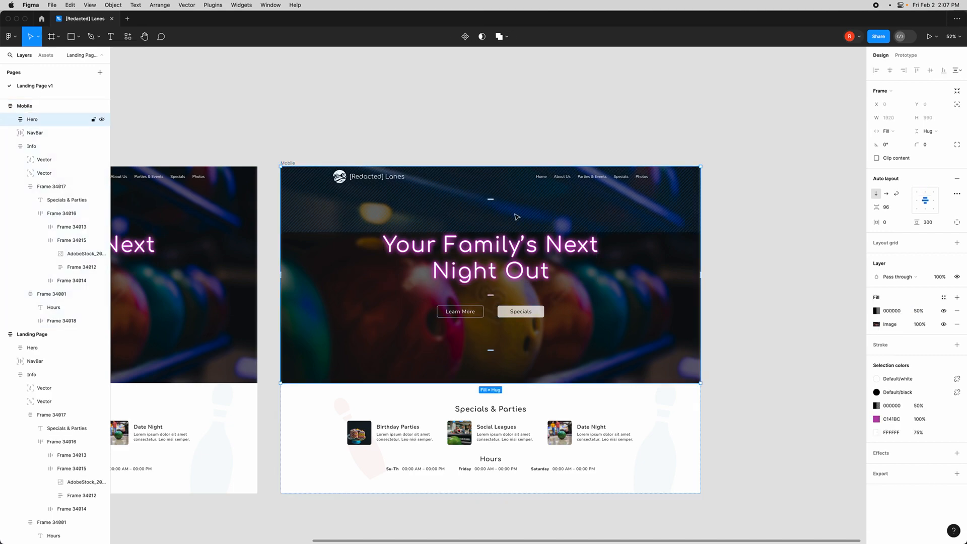
click(291, 164)
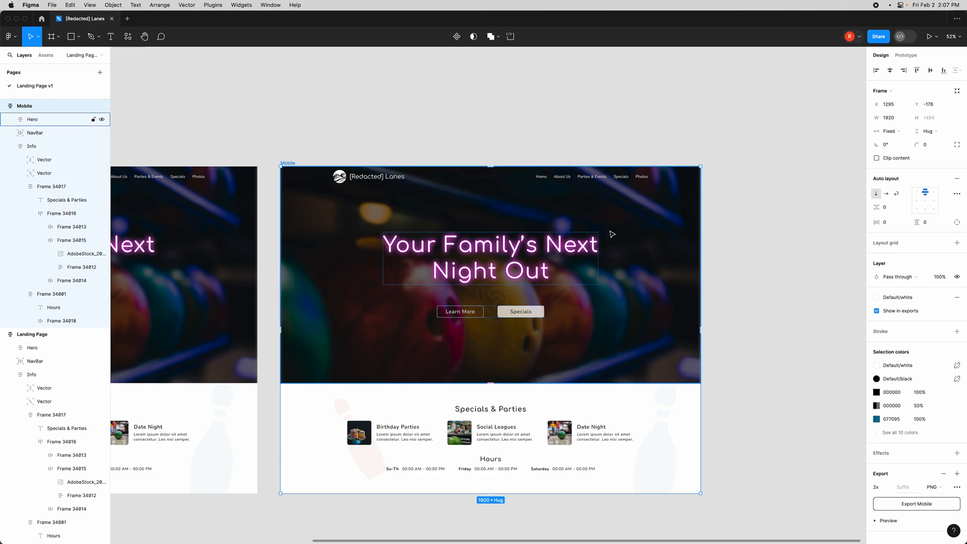
click(888, 119)
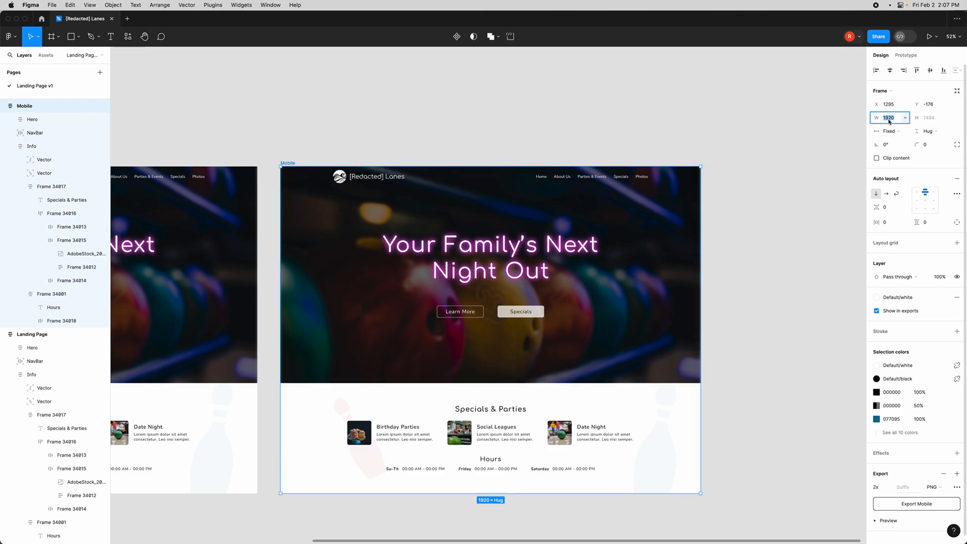
text(390)
key(Return)
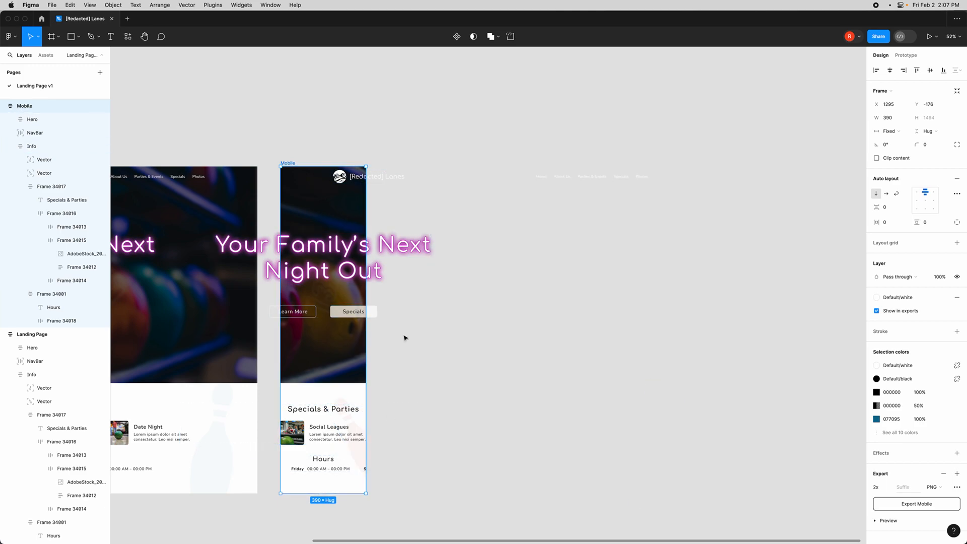
- Delete the Nav Links group from the Mobile frame's navbar
click(400, 181)
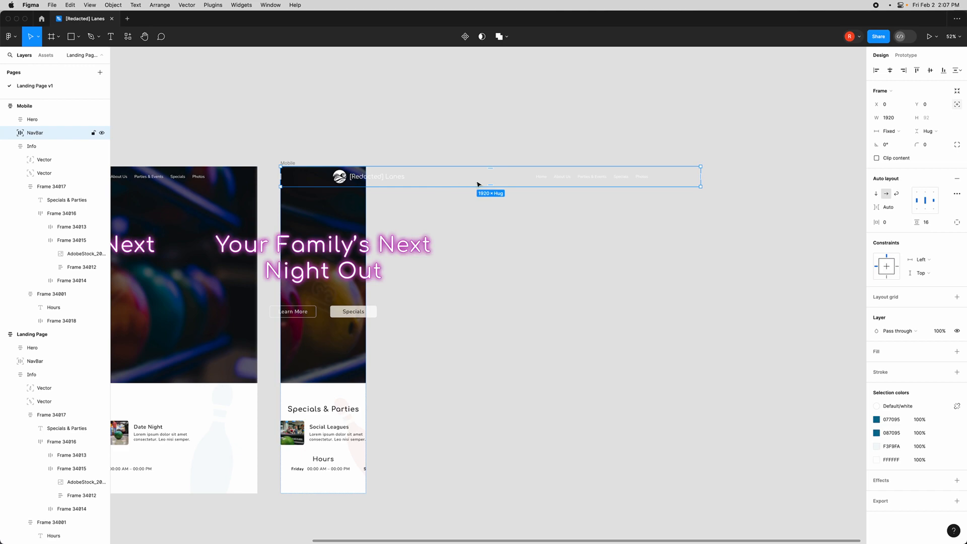
scroll(543, 180, up, 6)
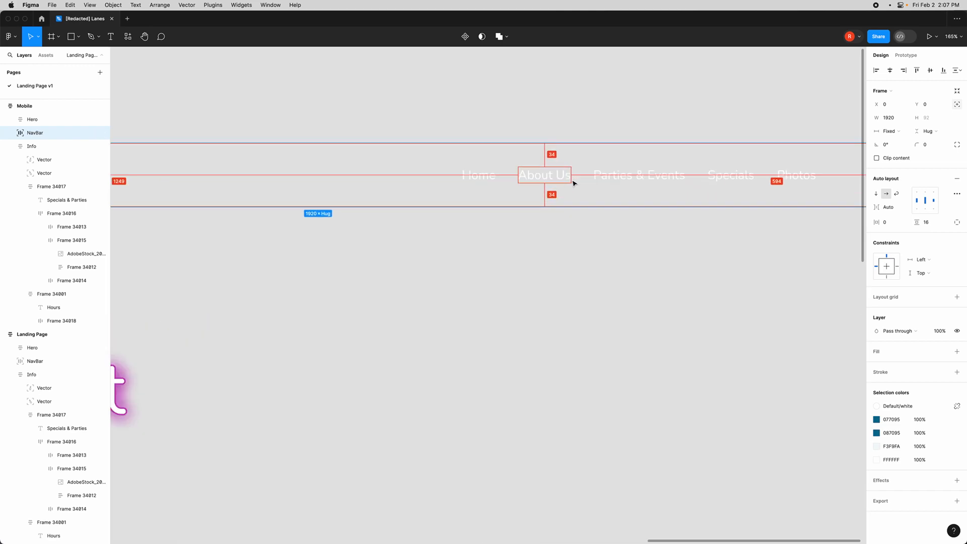
scroll(512, 207, down, 5)
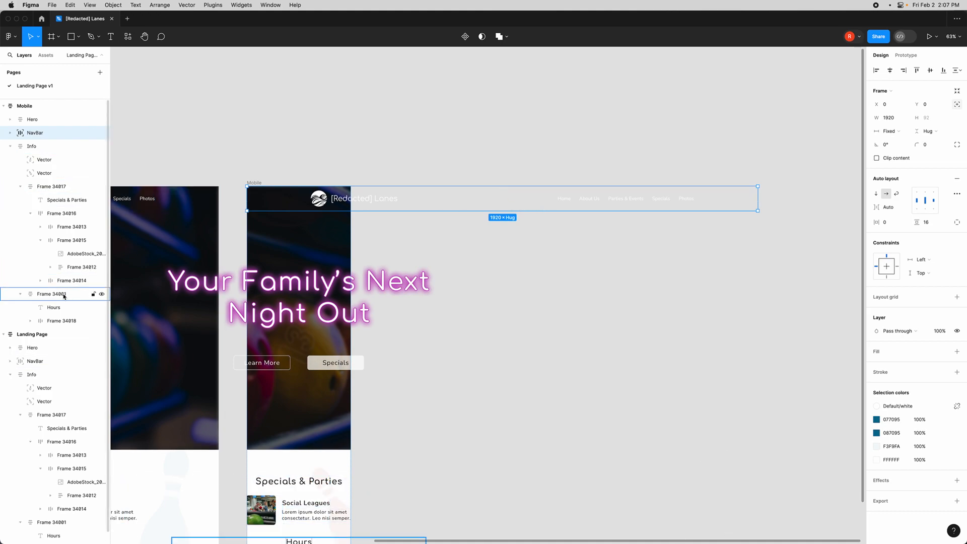
super+click(566, 202)
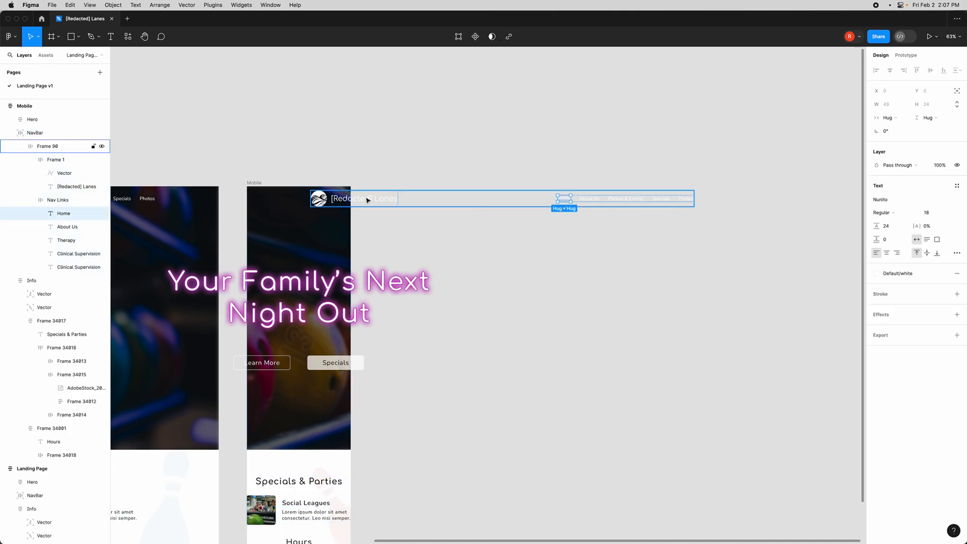
click(59, 201)
key(Delete)
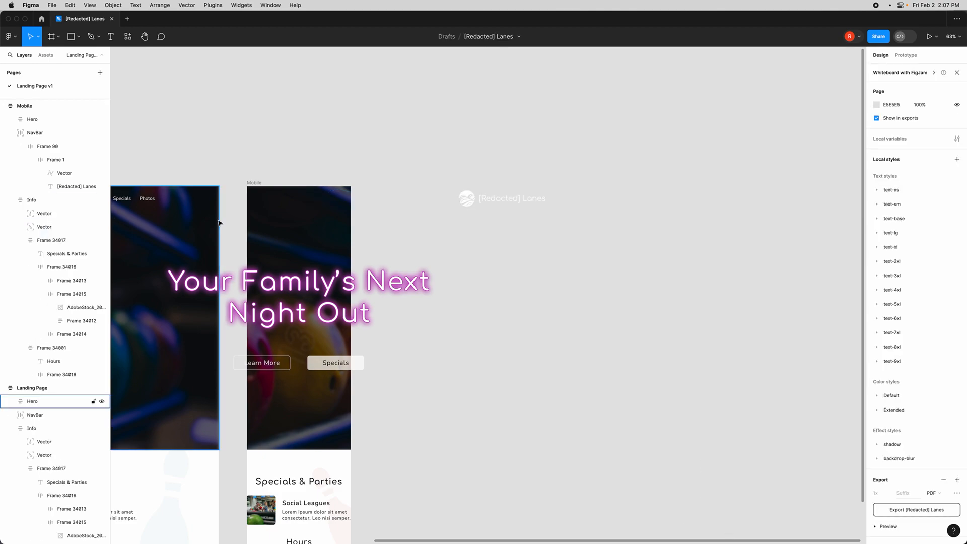
- Set the Mobile navbar's width to 390
click(438, 202)
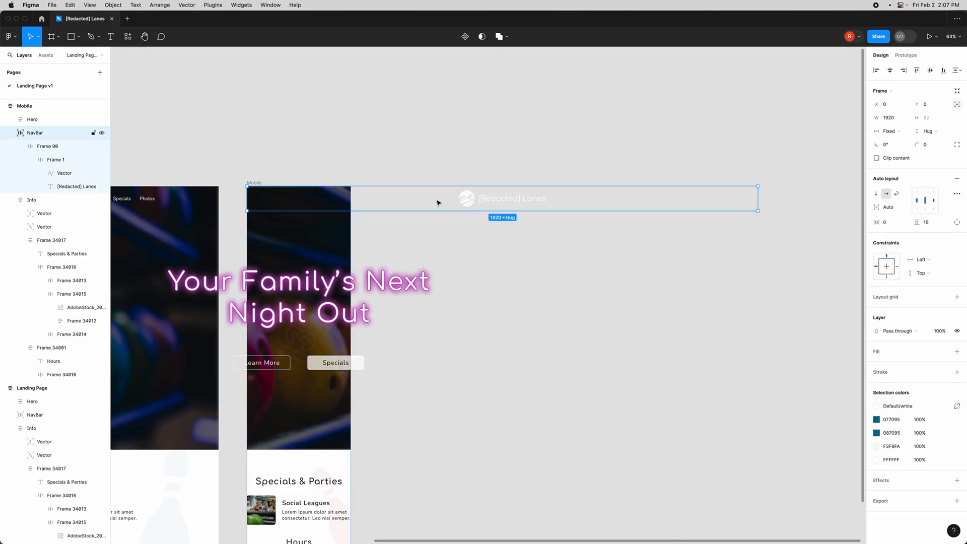
click(889, 118)
text(390)
key(Return)
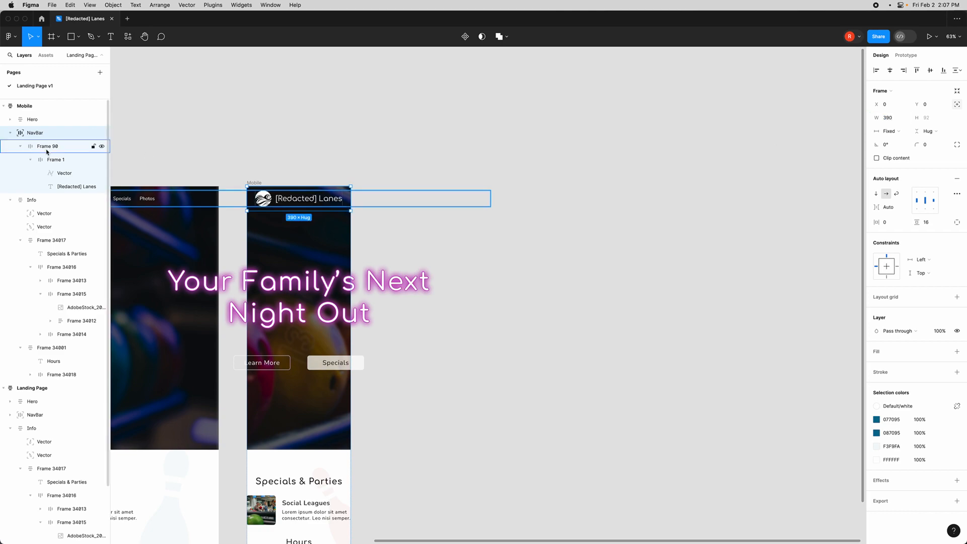
- Set Frame 90 inside the navbar to hug its contents horizontally
click(47, 150)
click(898, 133)
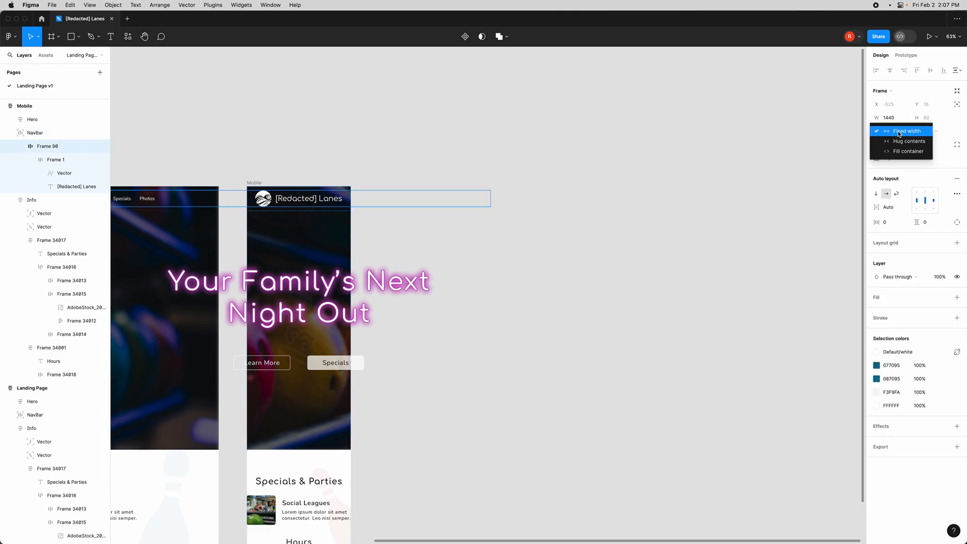
click(897, 141)
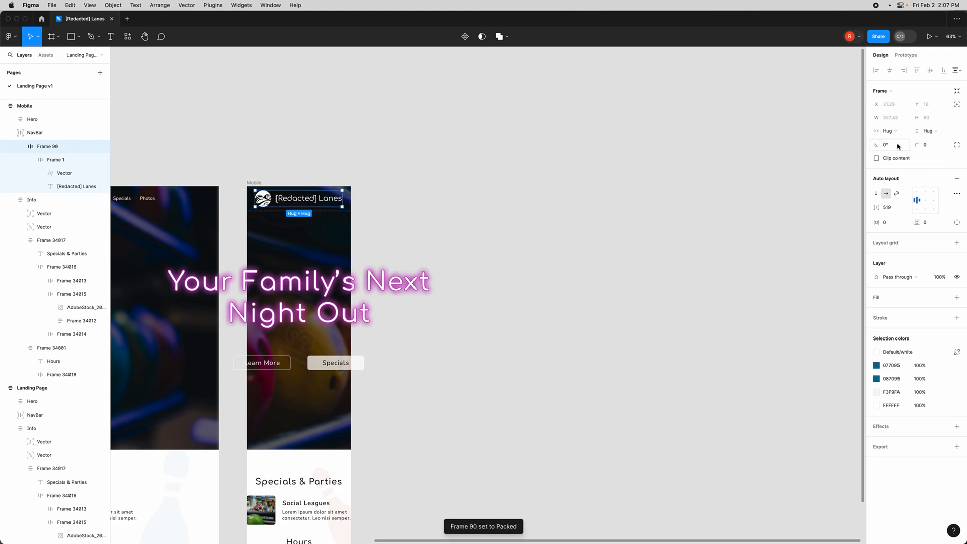
- Set Frame 90's width to fill its container
scroll(277, 190, up, 3)
click(61, 133)
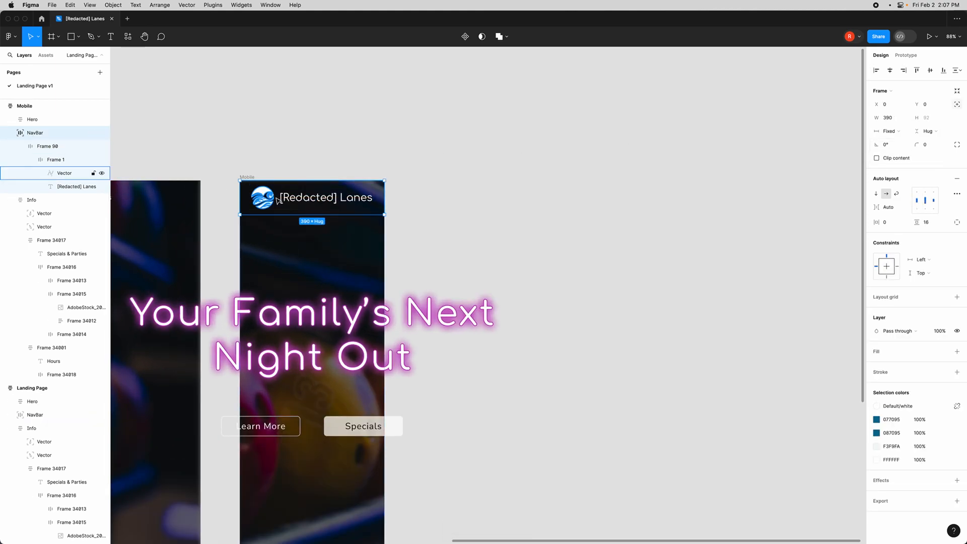
click(64, 173)
click(64, 165)
click(48, 146)
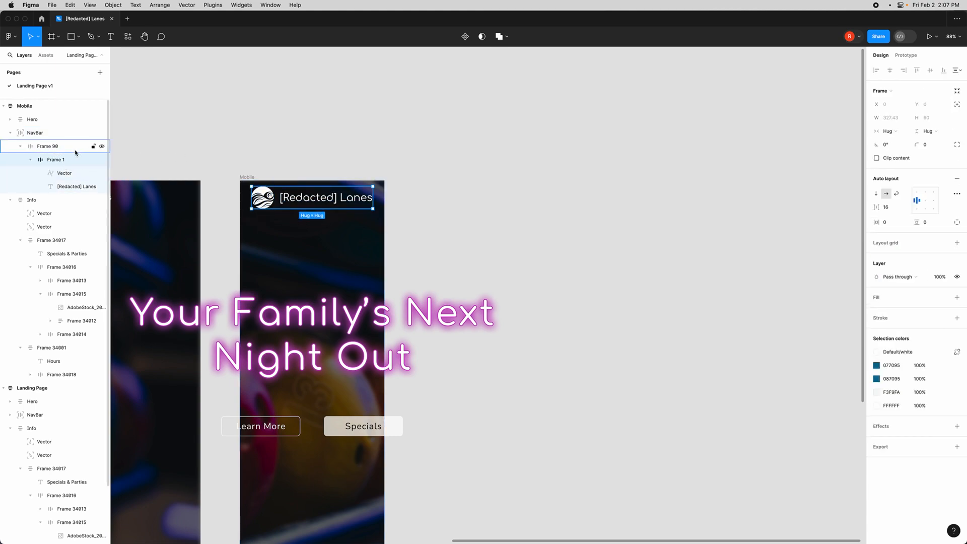
click(890, 132)
click(894, 142)
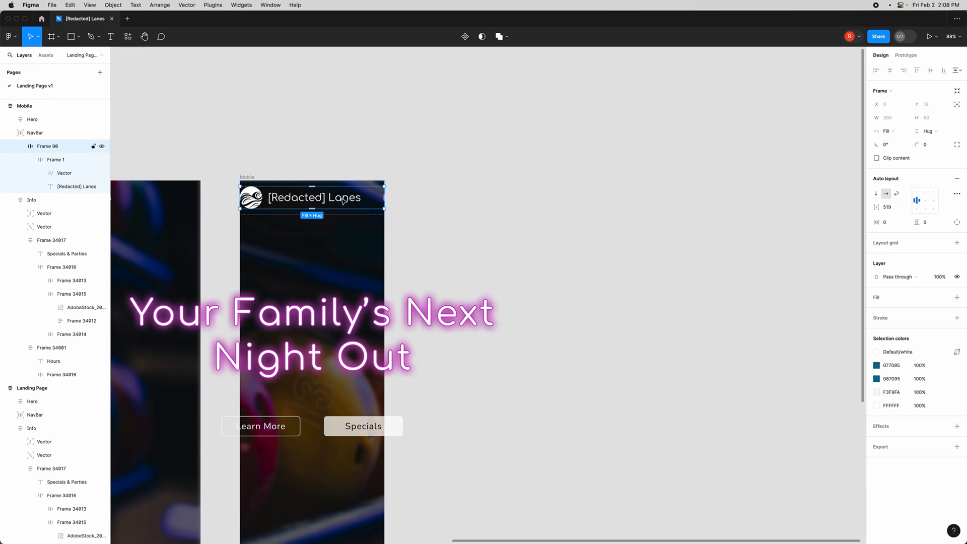
- Switch to the browser and open icon-sets.iconify.design
scroll(338, 199, up, 5)
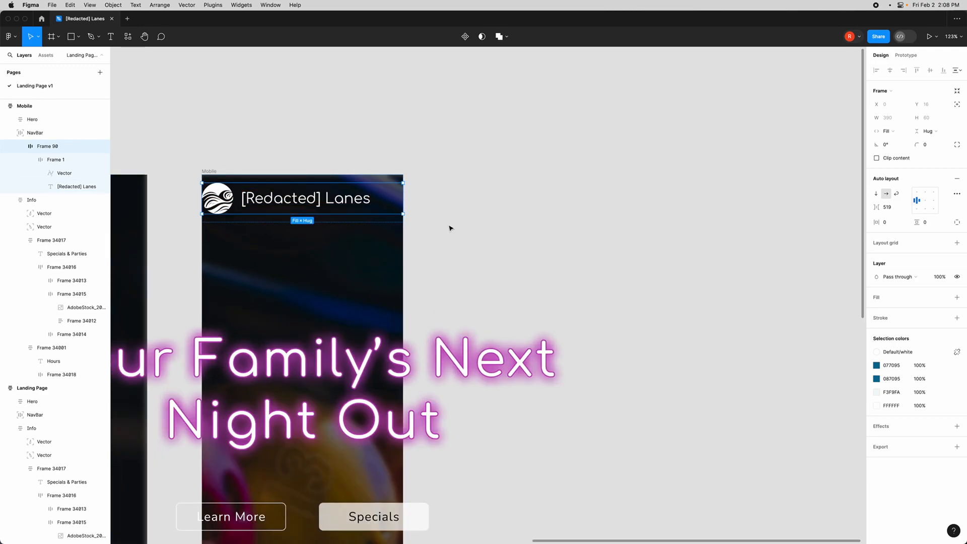
key(ctrl+Up)
click(407, 529)
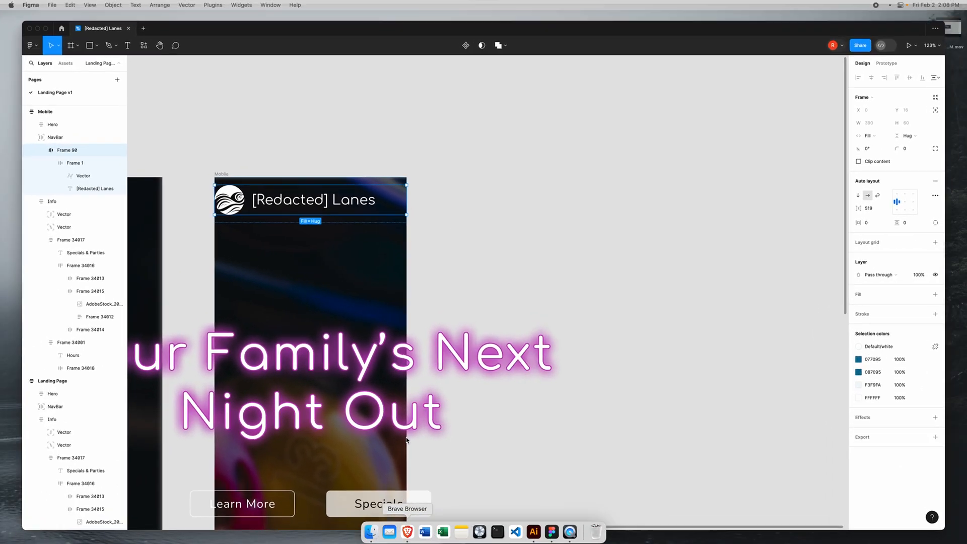
text(icon-sets.iconify.design)
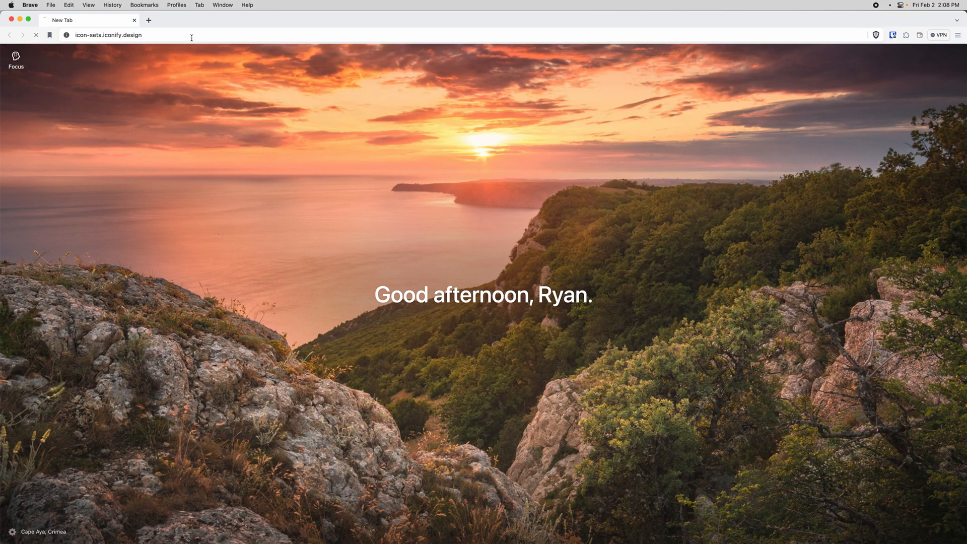
key(Return)
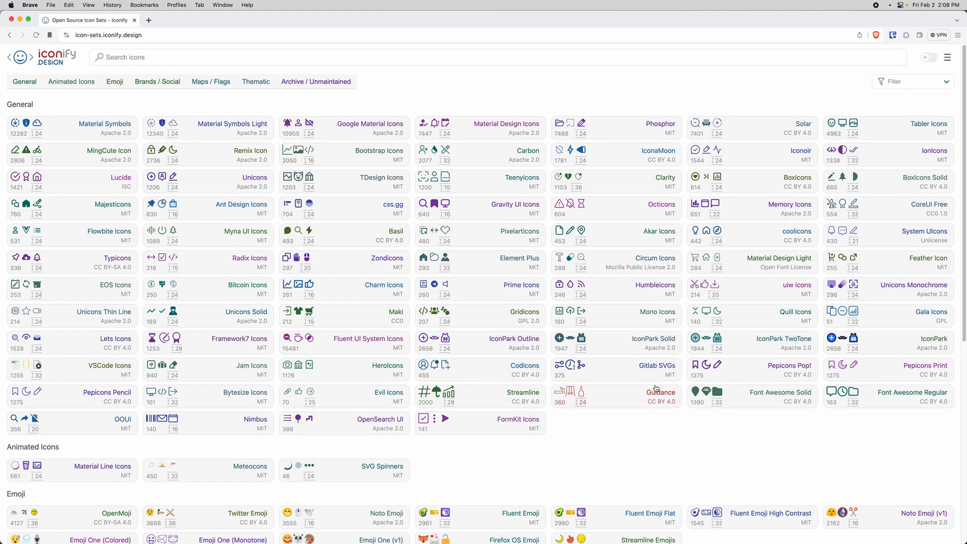
- Search Iconify for hamburger menu and copy the charm:menu-hamburger icon's SVG to the clipboard
click(358, 58)
text(hambur)
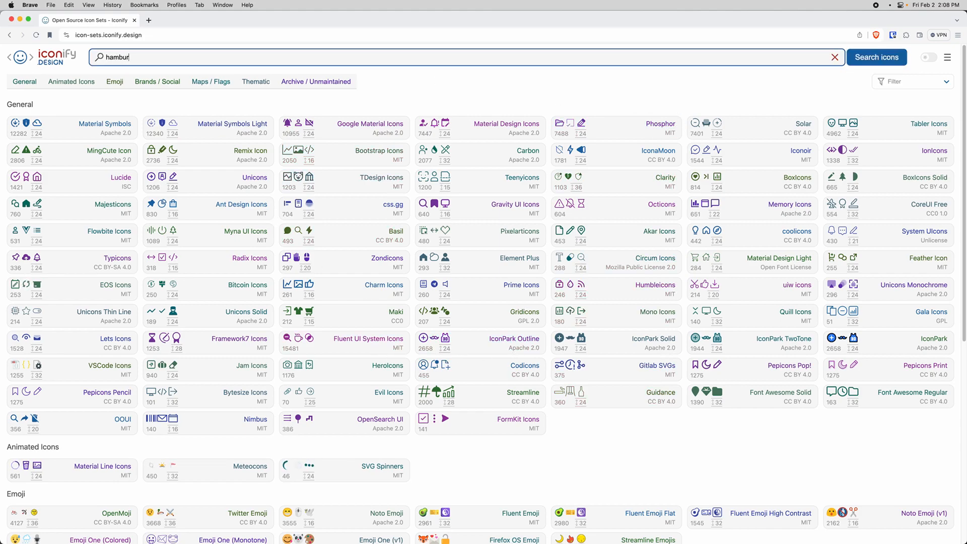
text(ger menu)
key(Return)
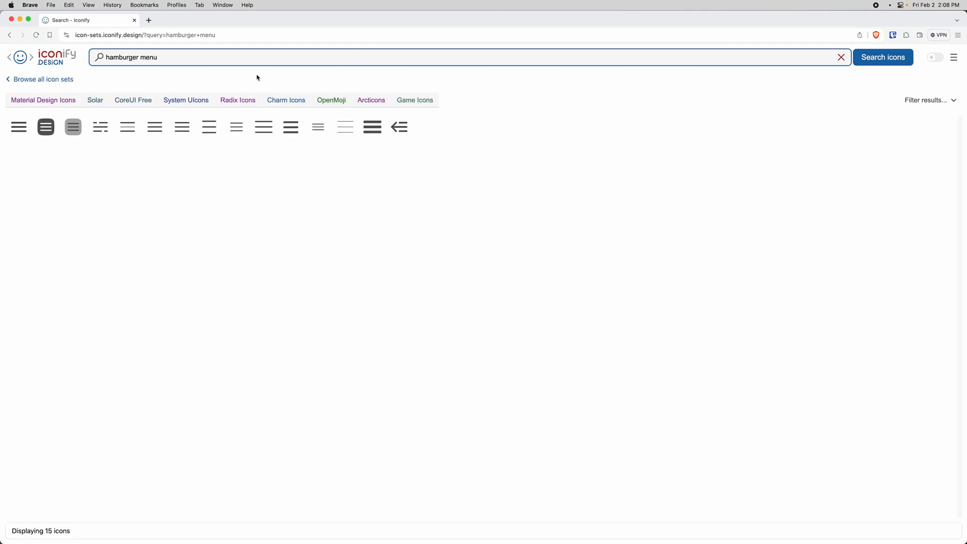
click(290, 126)
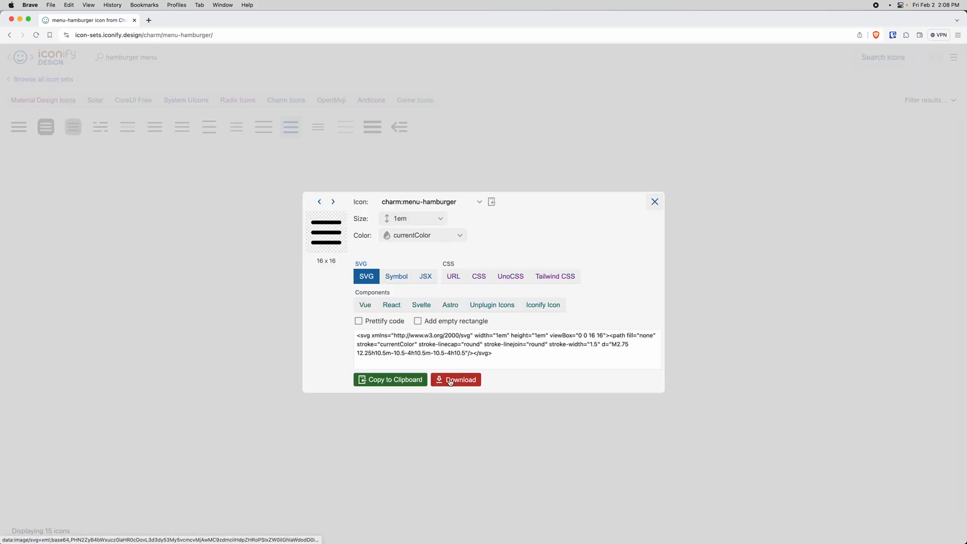
click(395, 380)
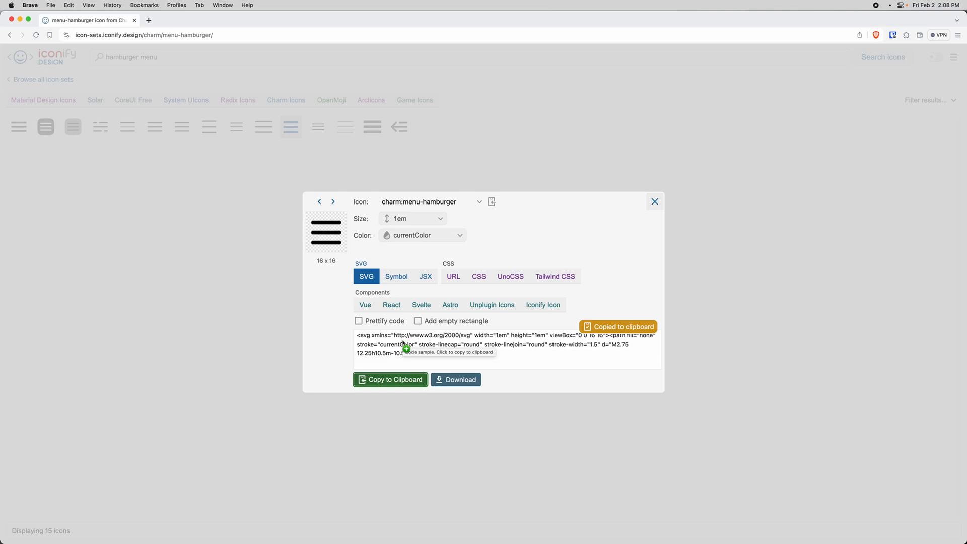
- Return to Figma and paste the hamburger icon SVG onto the canvas
key(ctrl+Up)
click(294, 227)
click(455, 209)
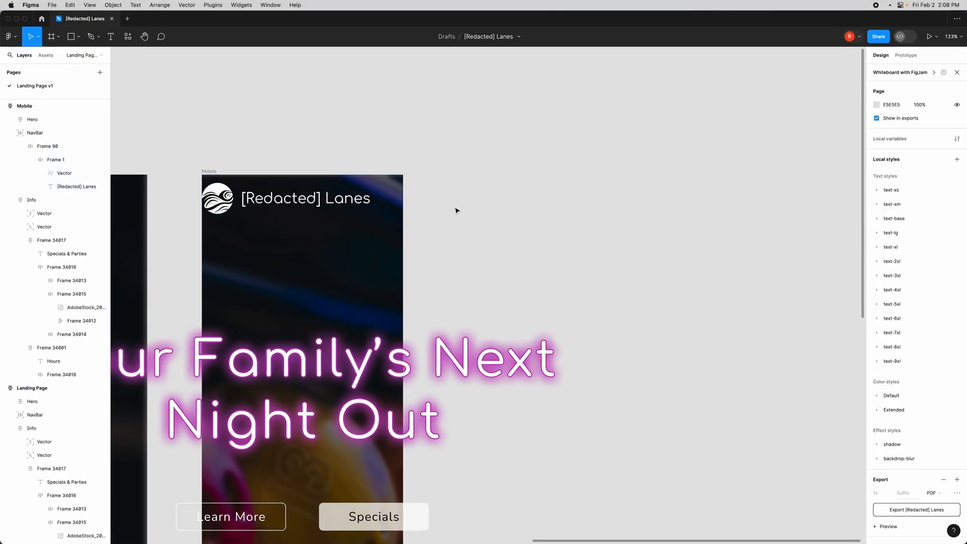
key(super+v)
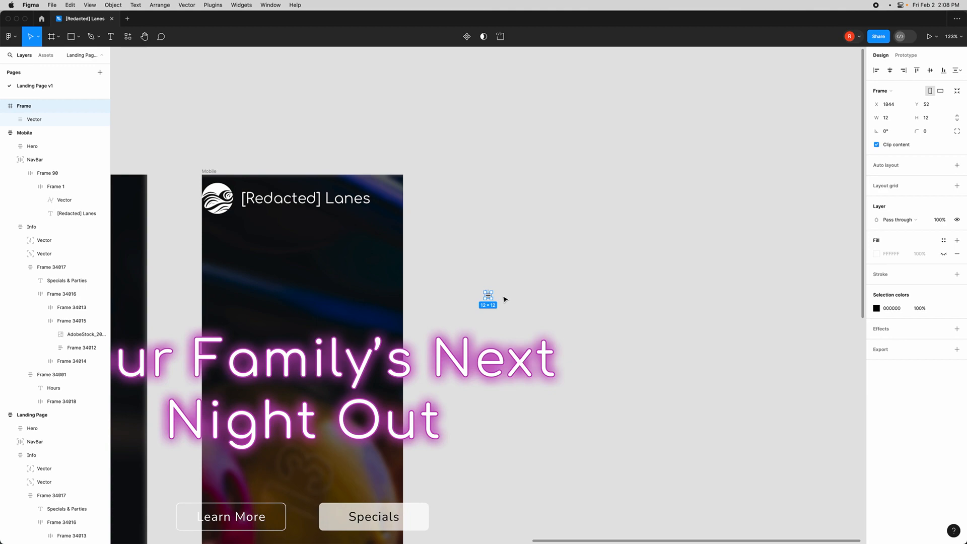
- Ungroup the pasted icon from its frame and set its height to 24
key(shift+super+g)
click(927, 106)
text(24)
key(Return)
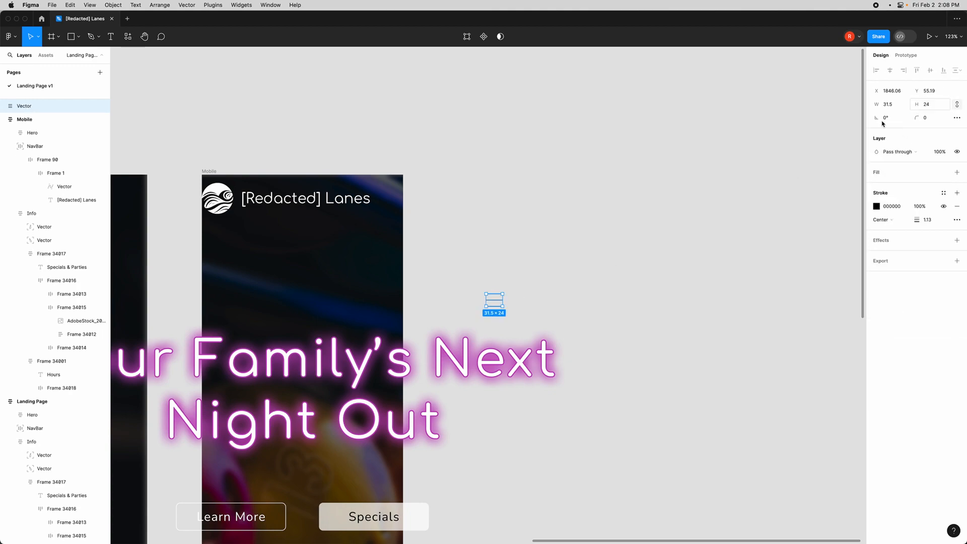
- Move the hamburger icon slightly and set its stroke weight to 2
click(522, 300)
click(494, 302)
drag(493, 302, 475, 264)
click(926, 220)
text(2)
key(Return)
- Apply the Default/white style to the icon's stroke and drop the icon into the Mobile navbar
click(566, 294)
click(478, 265)
click(943, 193)
text(whi)
key(Return)
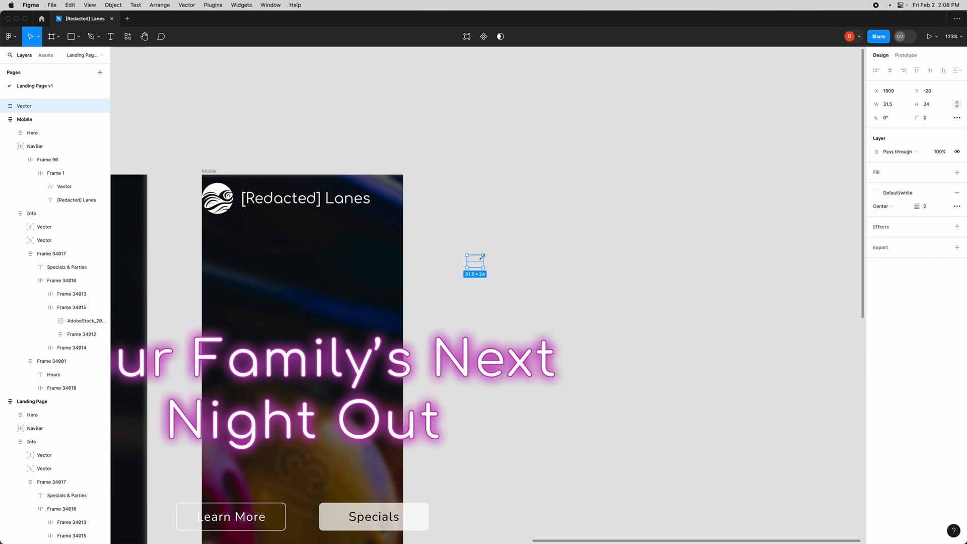
drag(480, 265, 398, 202)
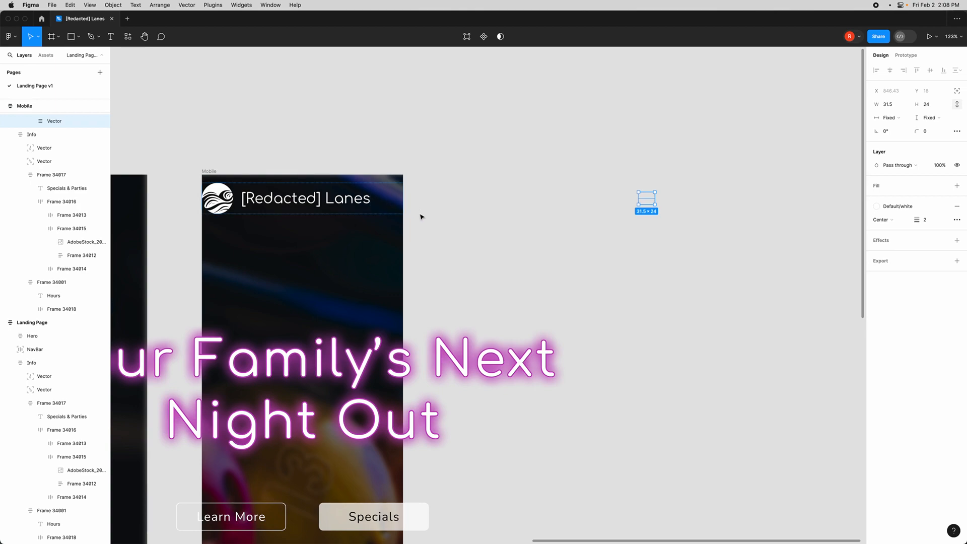
- Delete the brand name text next to the logo in the Mobile navbar
click(440, 220)
click(342, 203)
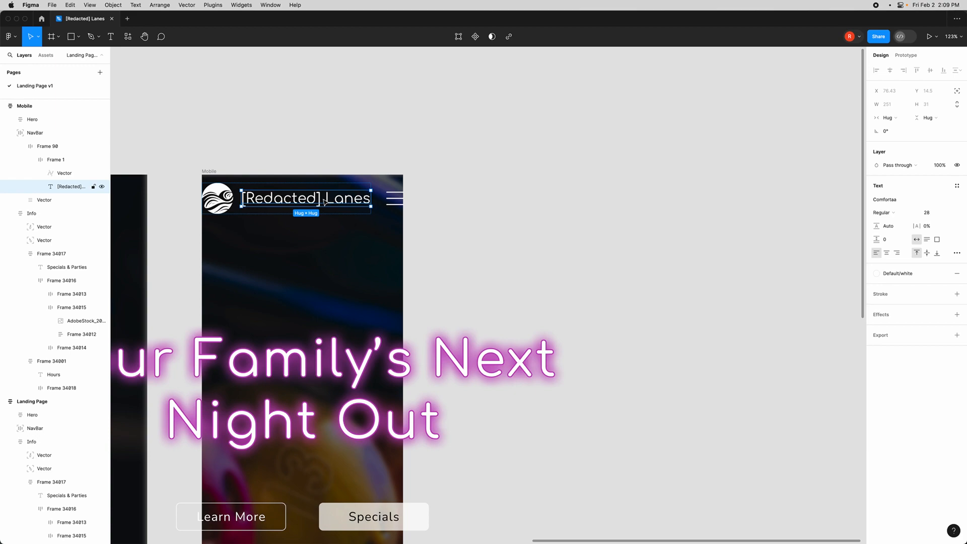
key(Delete)
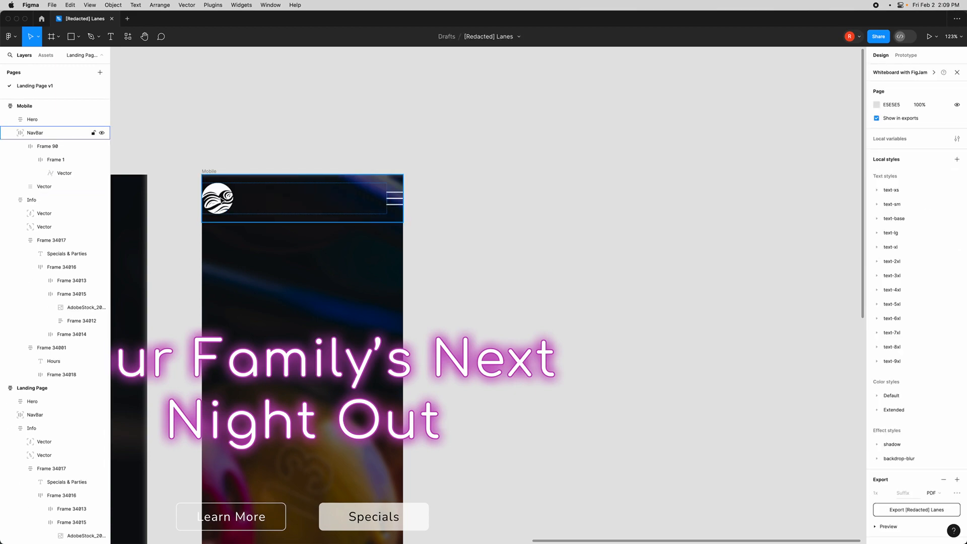
- Set the Mobile navbar's horizontal padding to 16
click(309, 207)
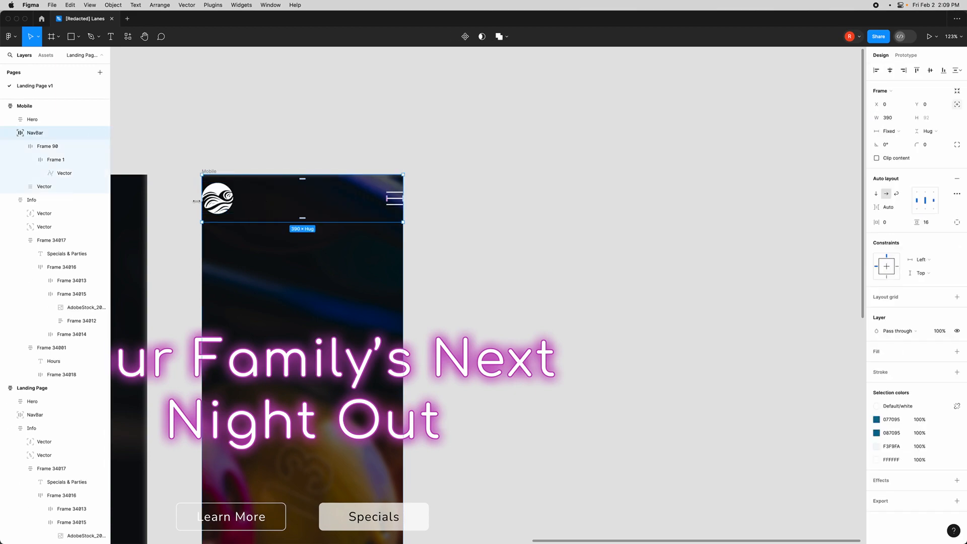
click(884, 225)
text(16)
key(Return)
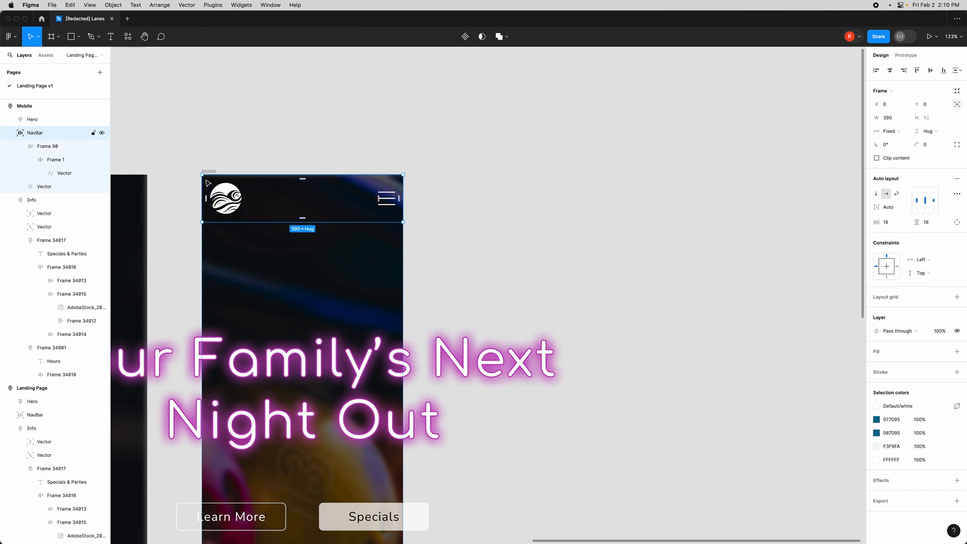
- Set the hero headline's font size to 48
click(452, 232)
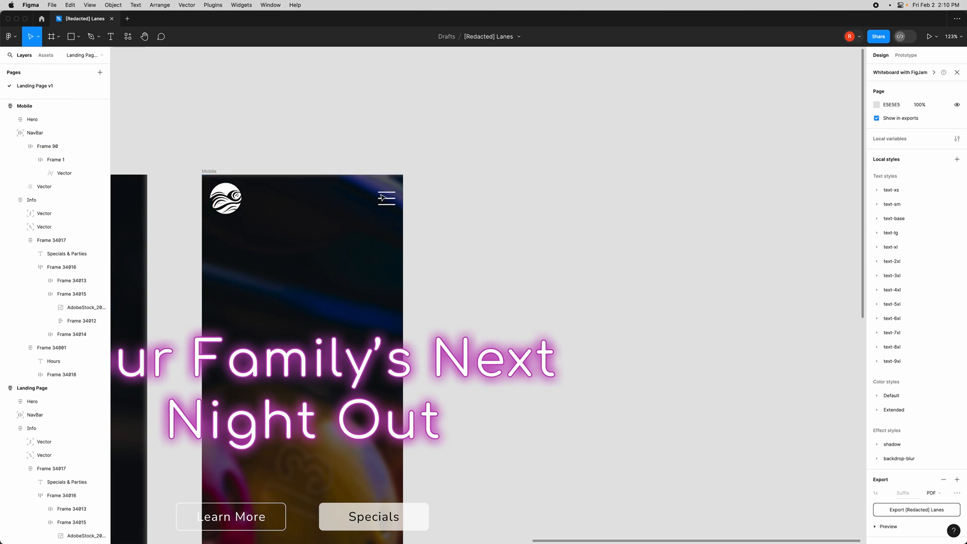
scroll(432, 243, down, 2)
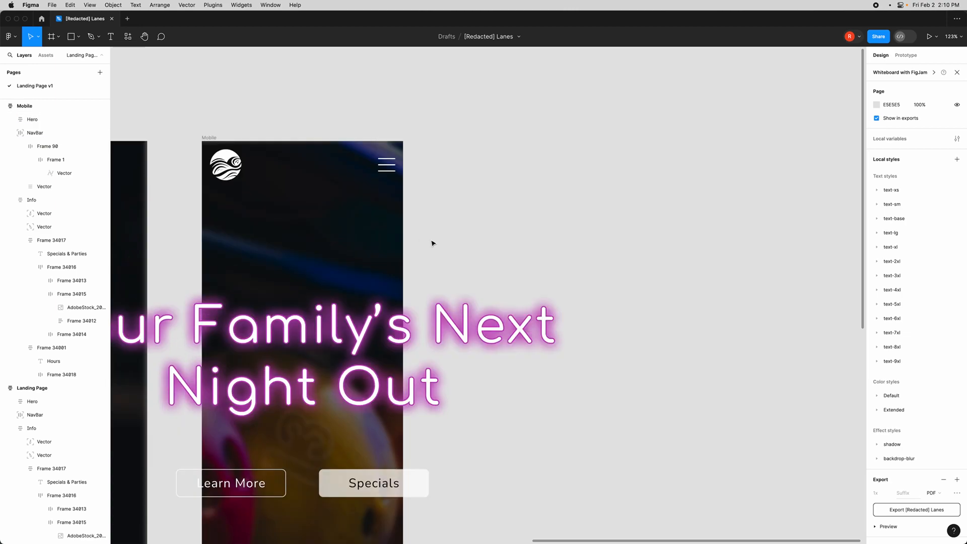
scroll(443, 245, down, 5)
scroll(443, 244, up, 2)
scroll(459, 249, left, 2)
scroll(408, 349, up, 3)
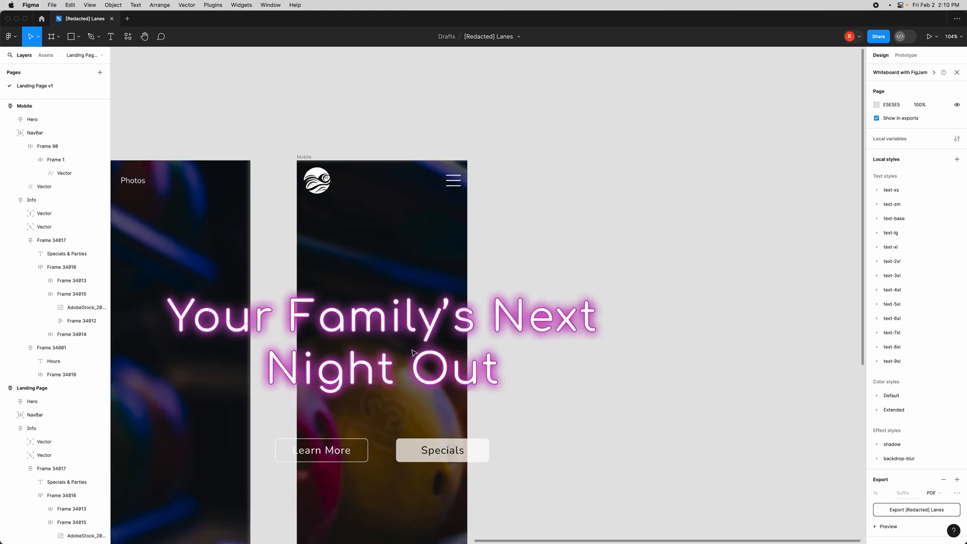
scroll(424, 332, down, 2)
double_click(403, 288)
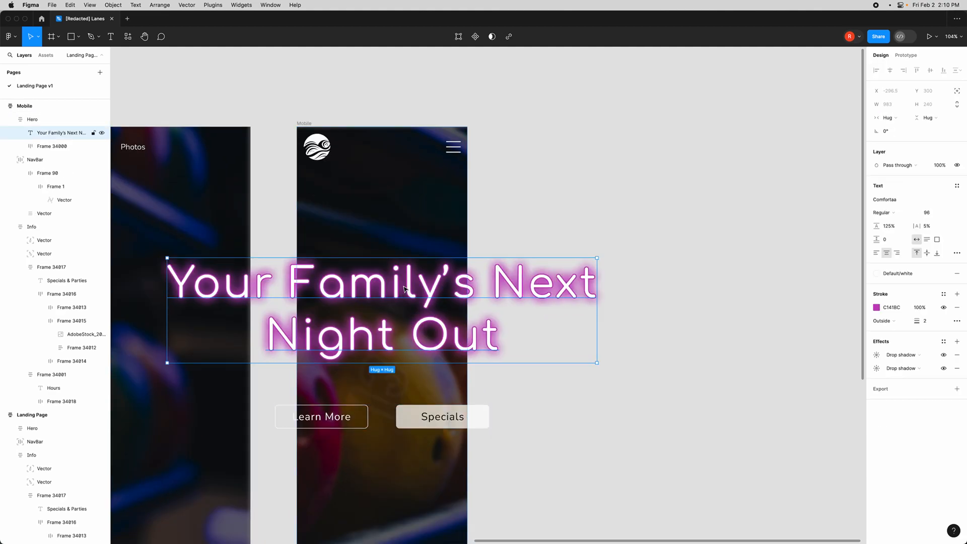
click(928, 214)
key(Return)
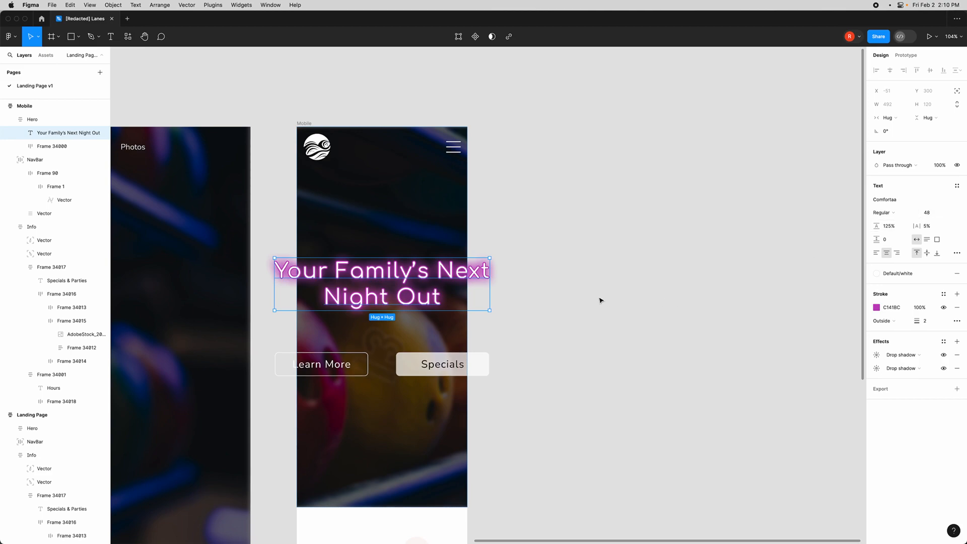
- Insert a line break after "Family's" in the headline so it wraps onto three lines
double_click(437, 275)
click(437, 275)
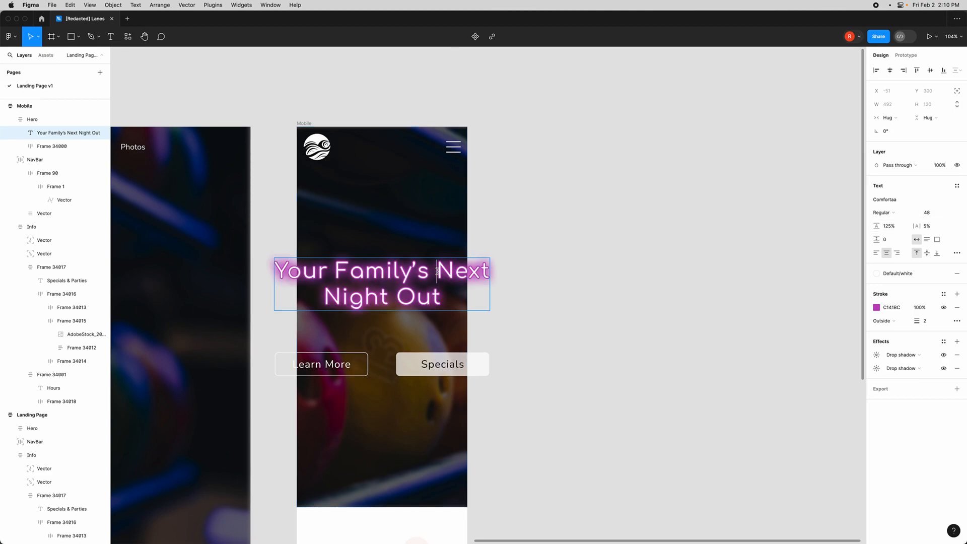
key(BackSpace)
key(Return)
key(Escape)
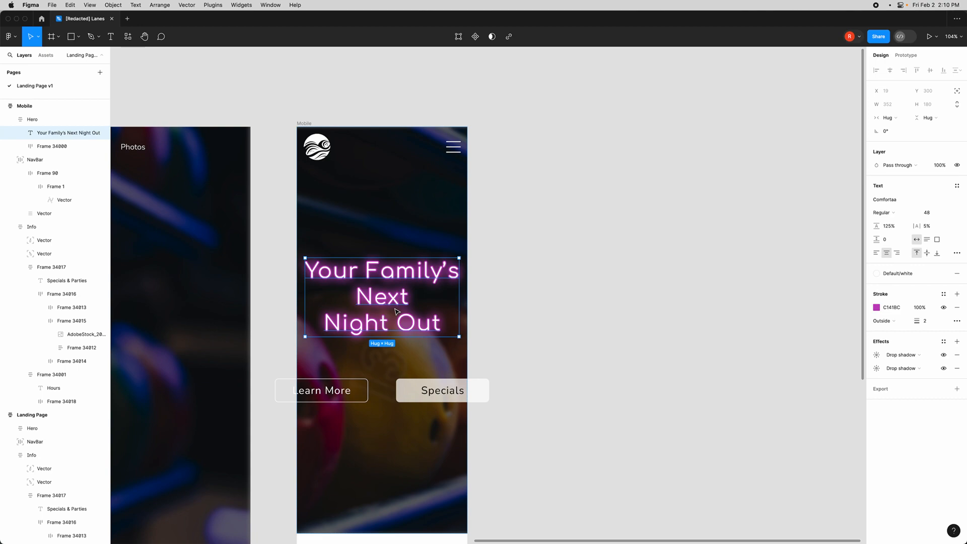
- Switch the frame holding the Learn More and Specials buttons to vertical auto layout
scroll(398, 312, down, 2)
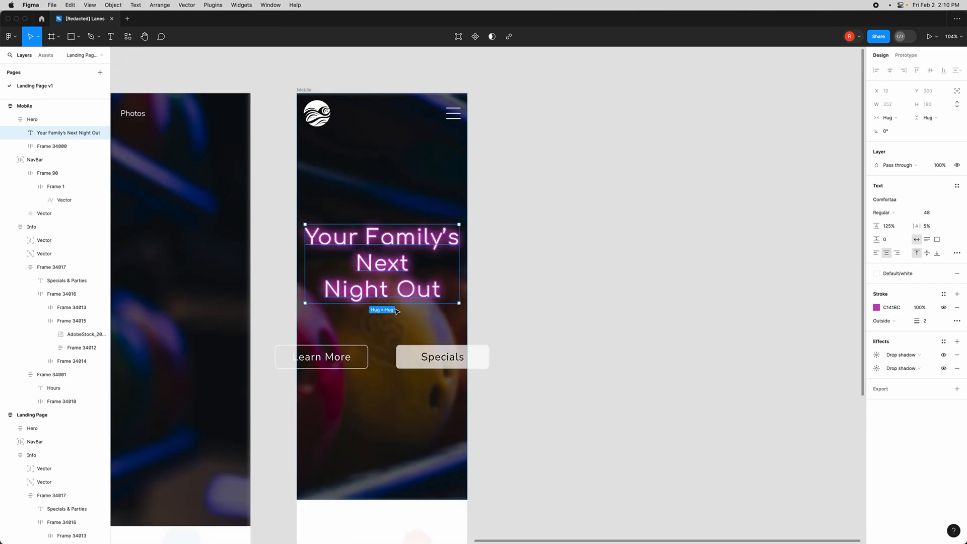
scroll(397, 311, up, 2)
scroll(392, 271, down, 2)
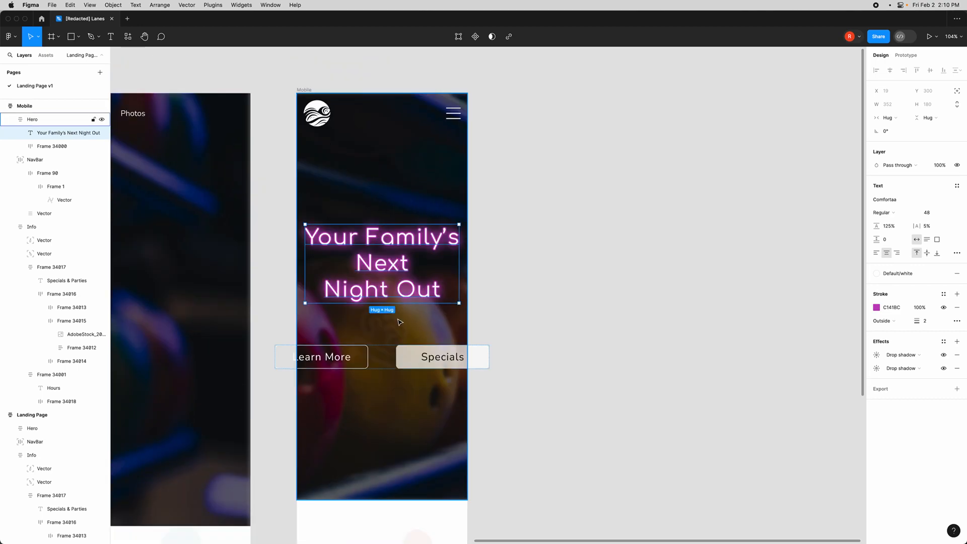
click(378, 358)
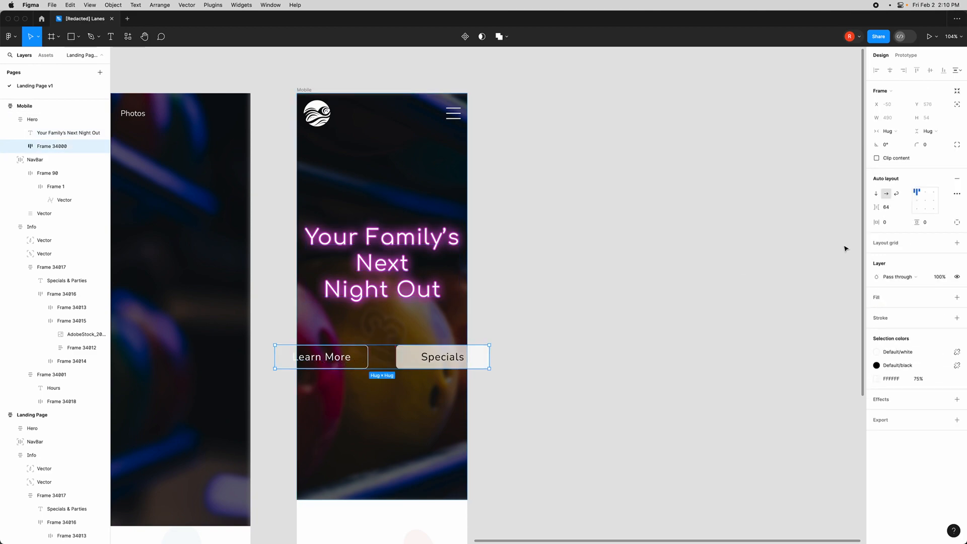
click(876, 195)
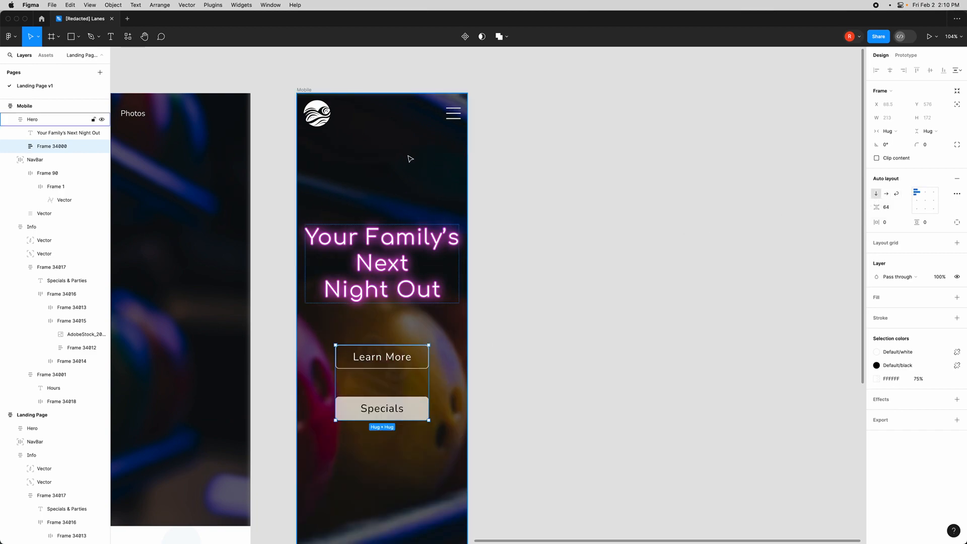
- Set the font size of the Learn More and Specials button labels to 18
scroll(433, 266, left, 10)
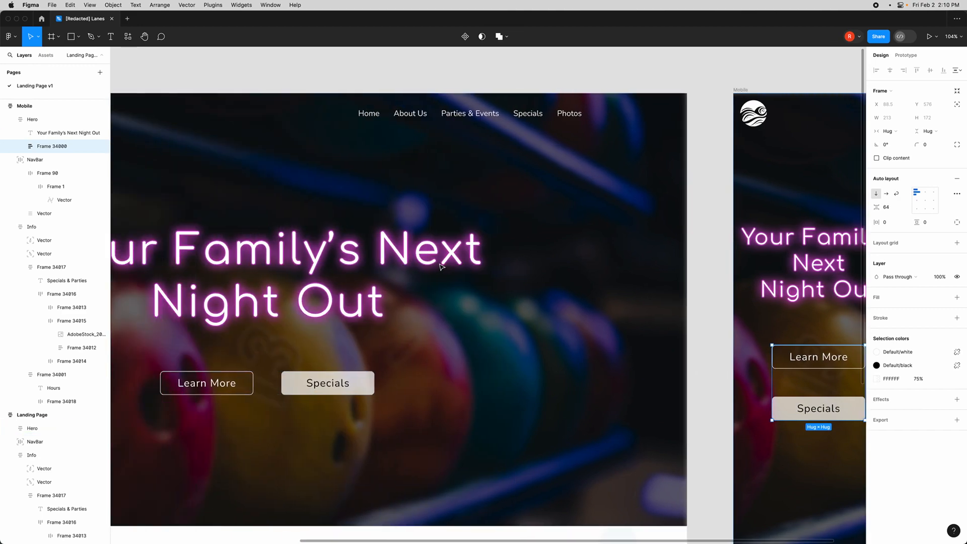
scroll(342, 260, down, 5)
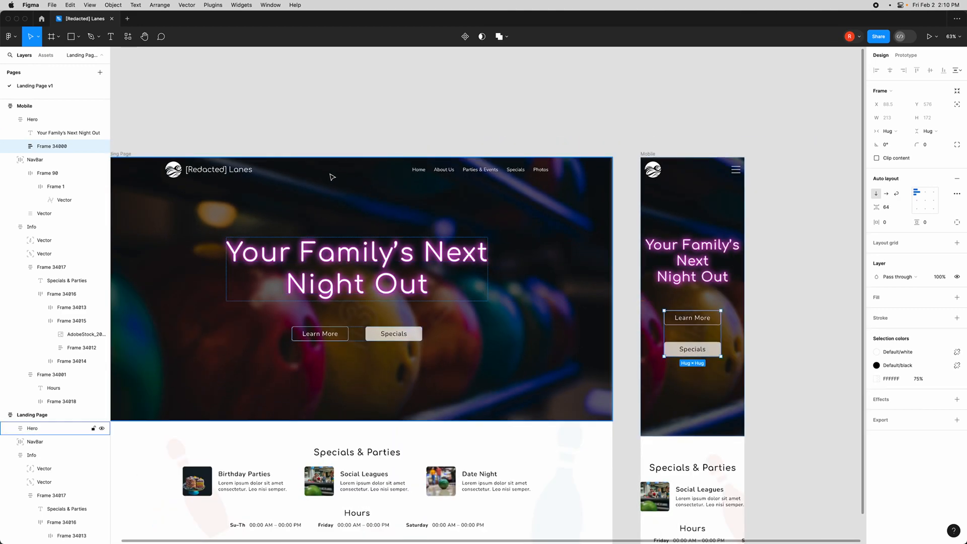
scroll(727, 281, right, 5)
scroll(621, 290, up, 5)
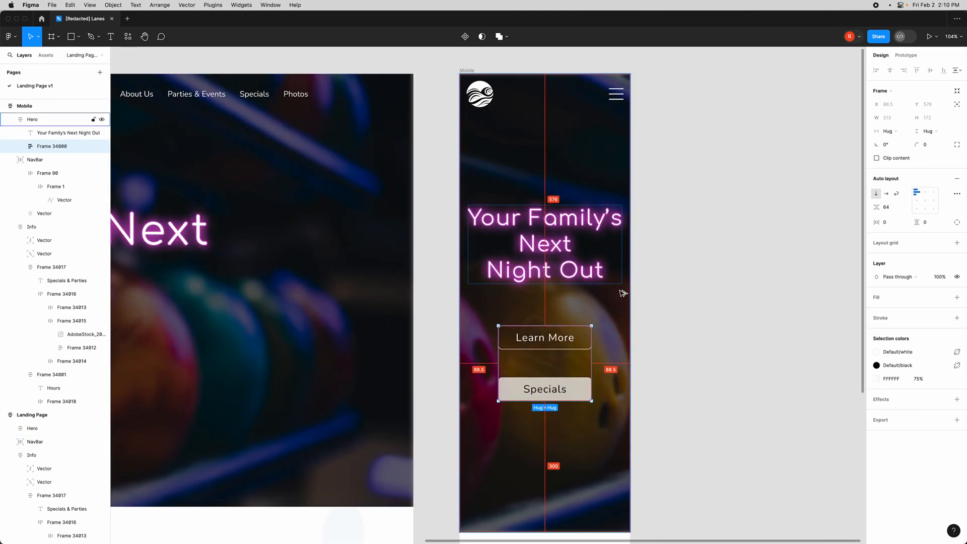
scroll(625, 291, down, 2)
scroll(625, 291, right, 3)
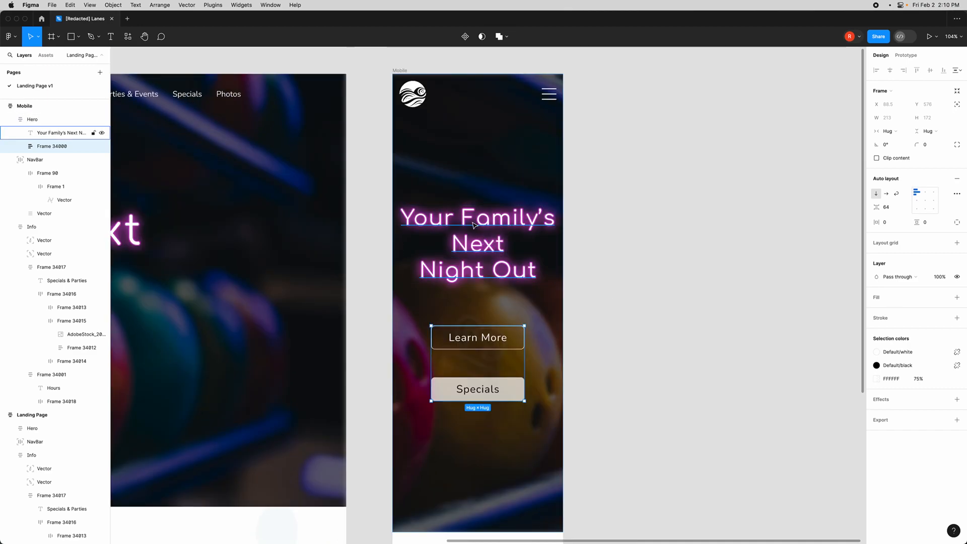
click(487, 224)
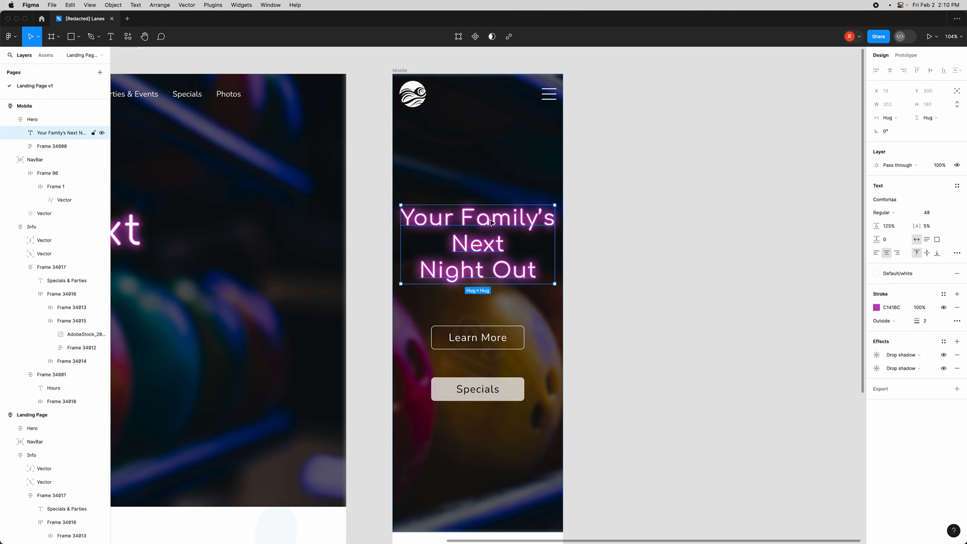
click(478, 337)
shift+click(485, 392)
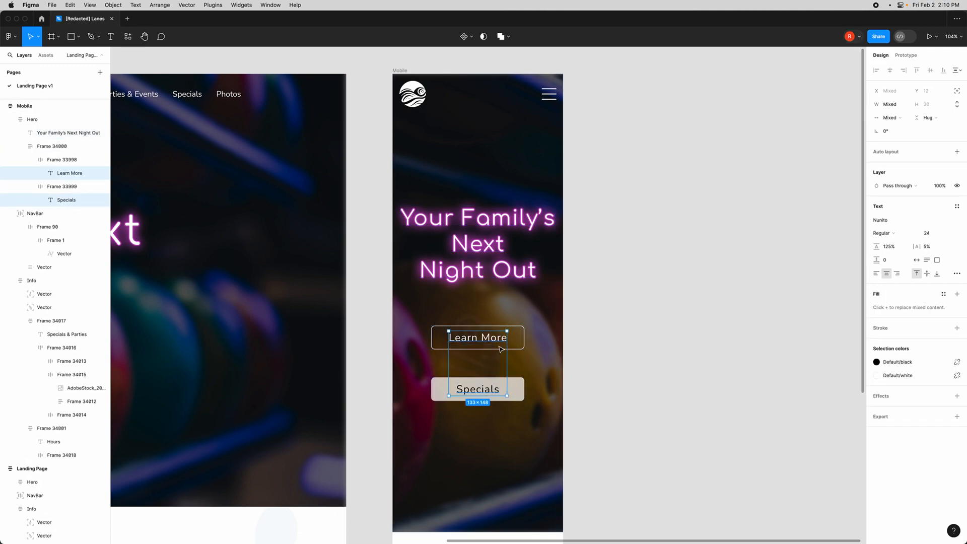
click(928, 234)
text(18)
key(Return)
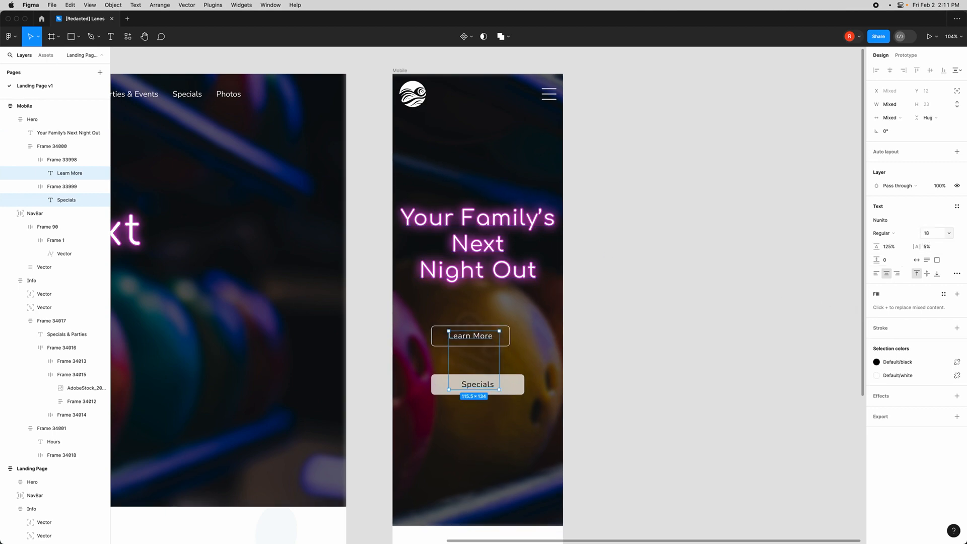
- Set the Learn More button frame's width to Fill container
click(487, 337)
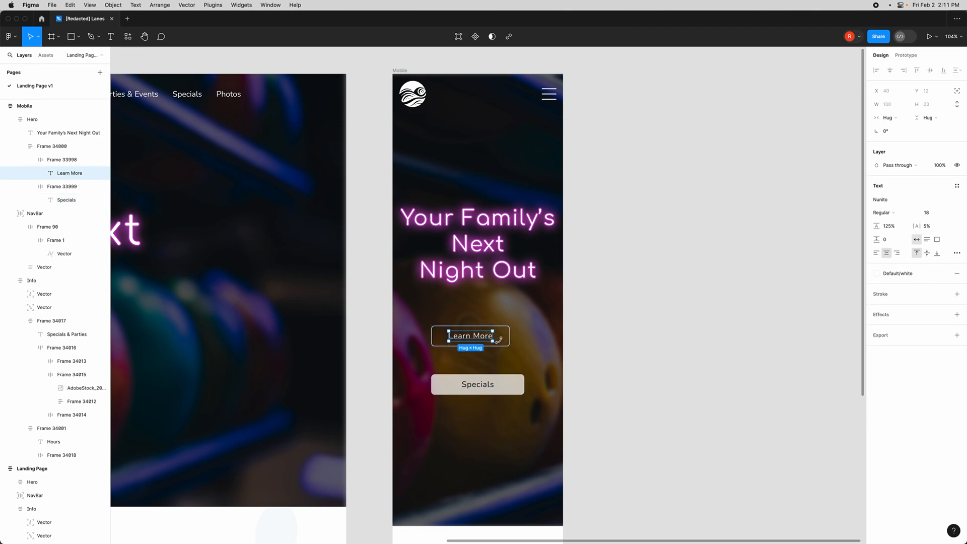
click(489, 344)
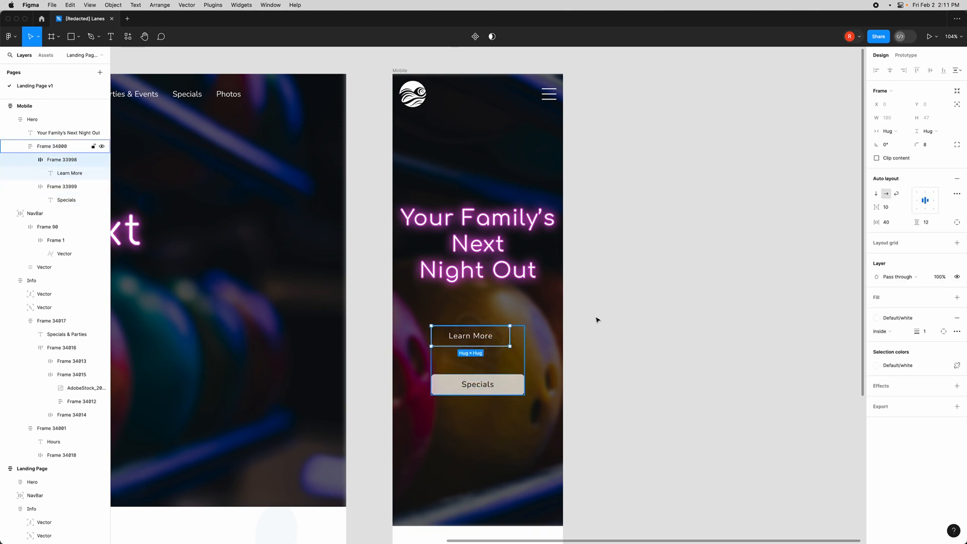
click(891, 132)
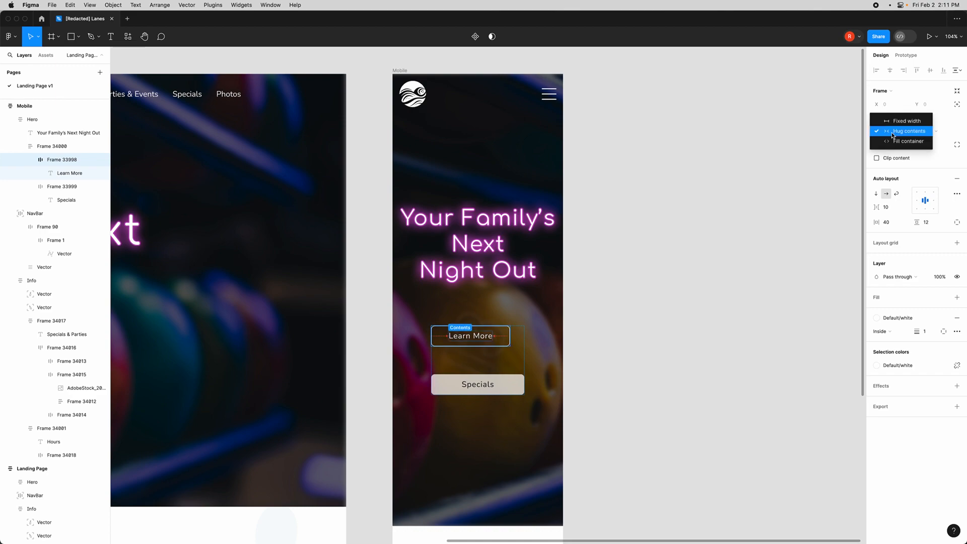
click(895, 142)
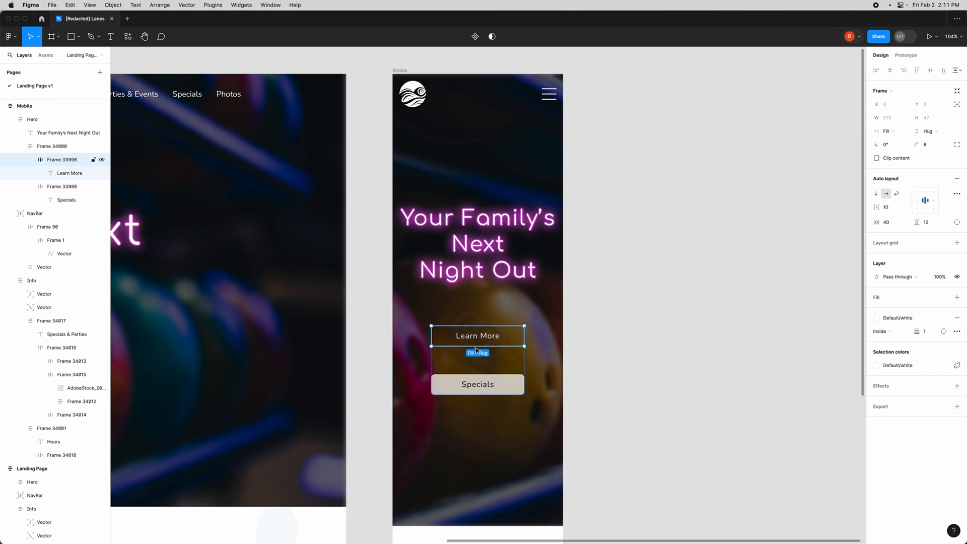
- Set the gap between the two buttons in the button frame to 16
click(619, 304)
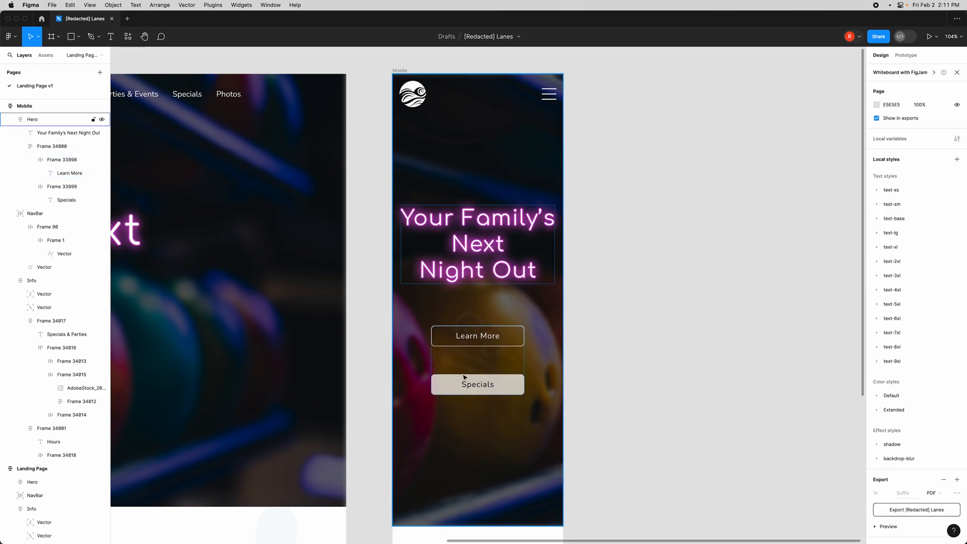
click(492, 346)
click(493, 371)
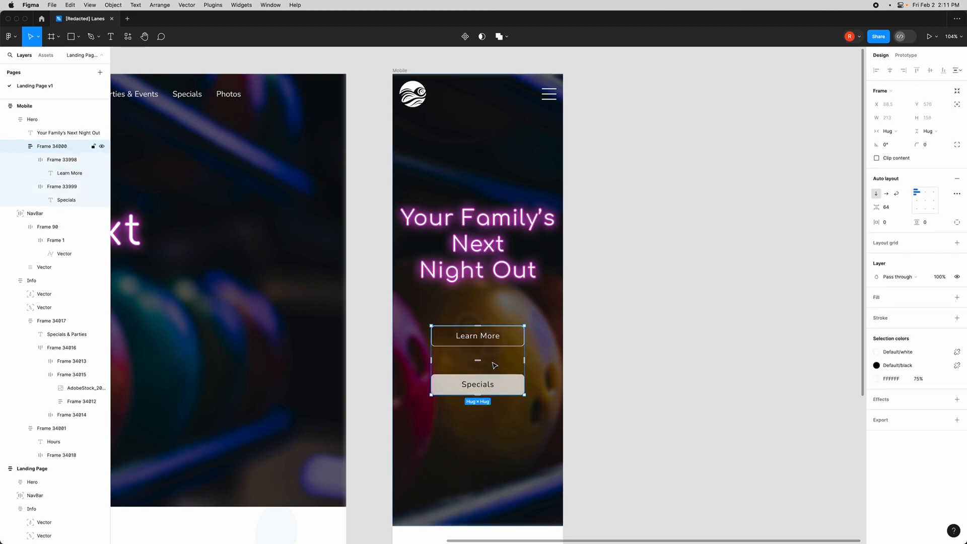
click(886, 211)
text(16)
key(Return)
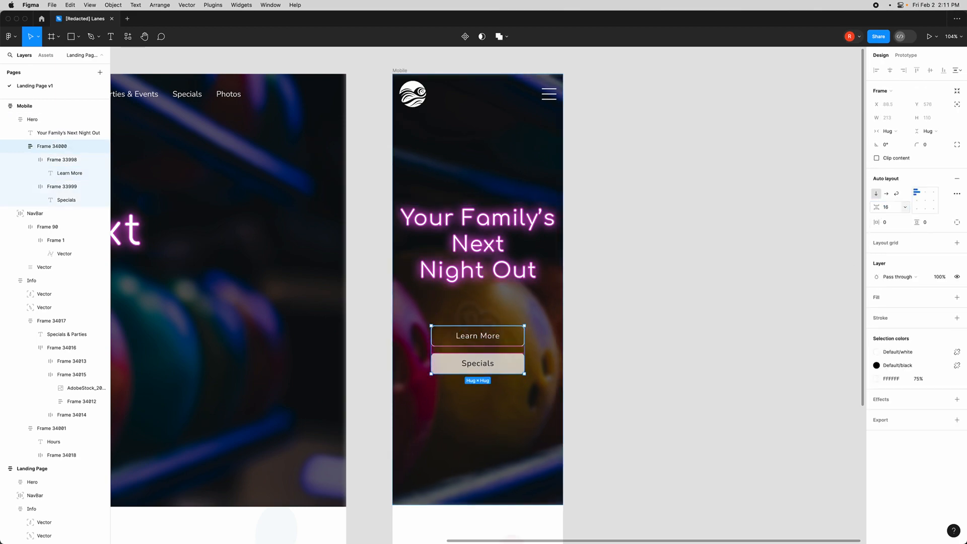
- Set the Hero frame's auto layout gap to 80
click(618, 358)
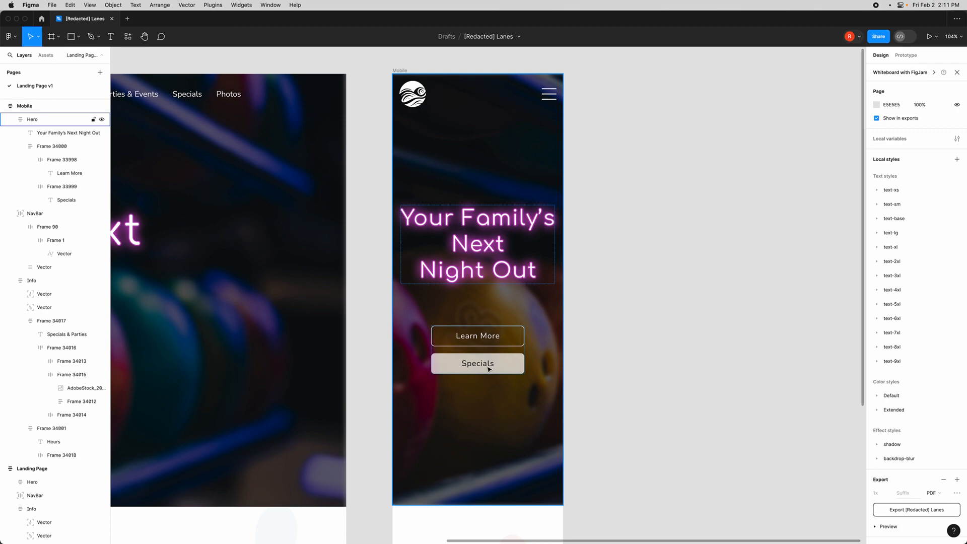
click(488, 312)
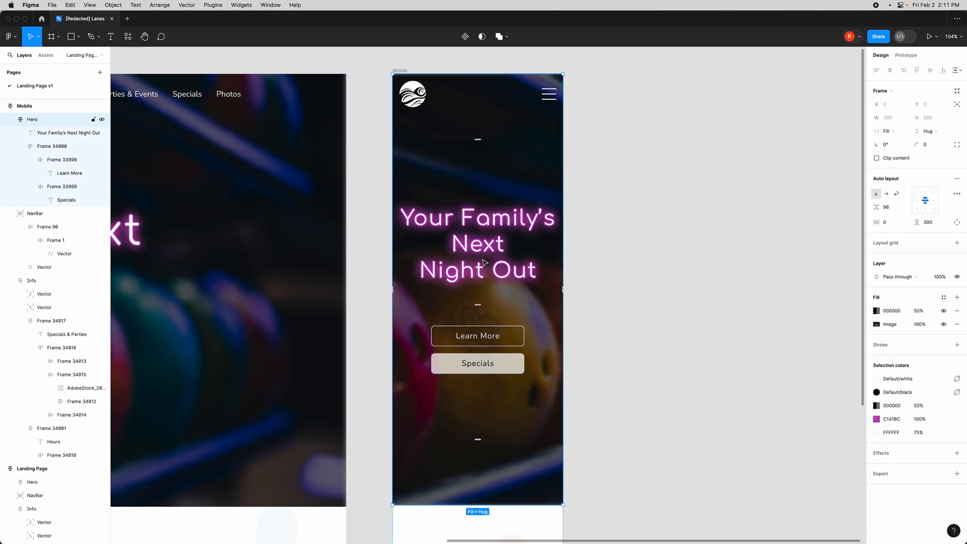
click(886, 208)
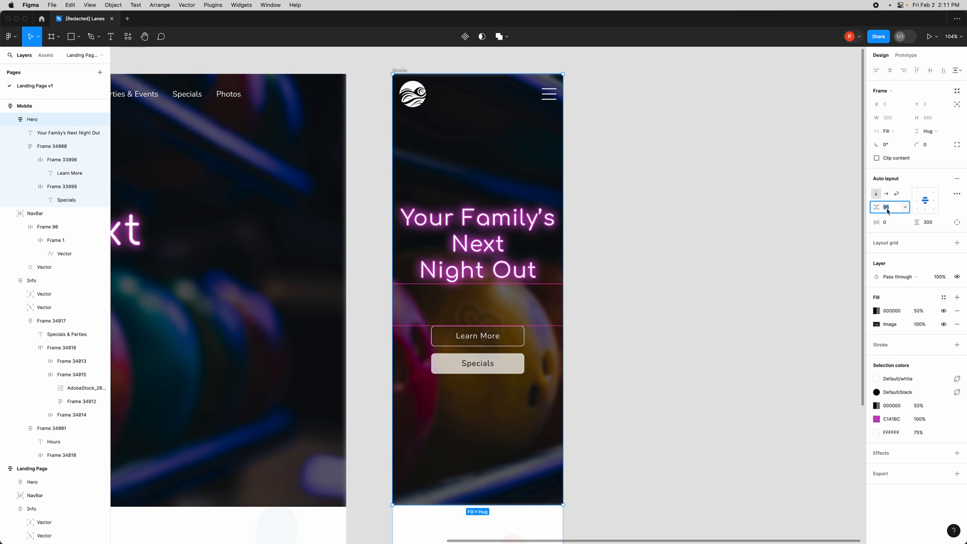
text(64)
key(Return)
click(887, 211)
text(80)
key(Return)
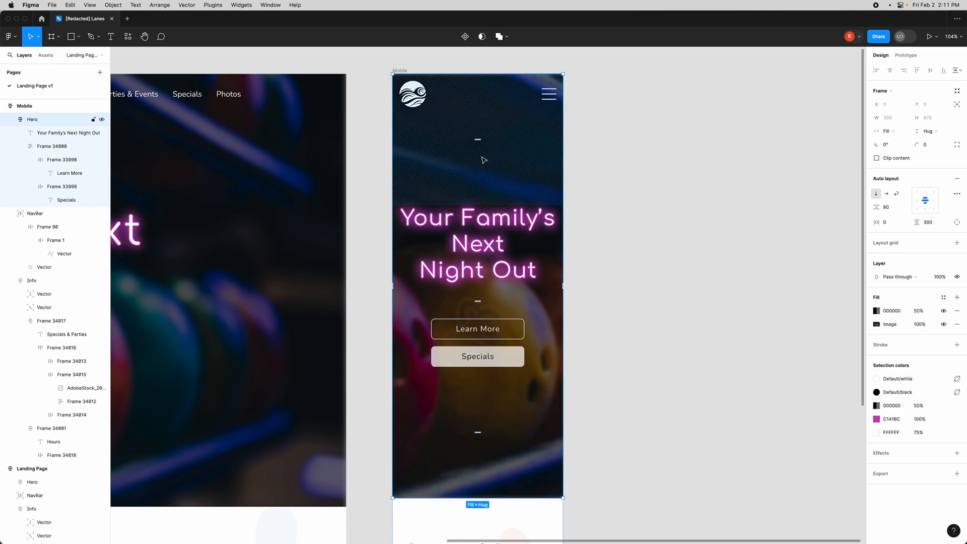
- Set the Hero frame's vertical padding to 200
click(500, 183)
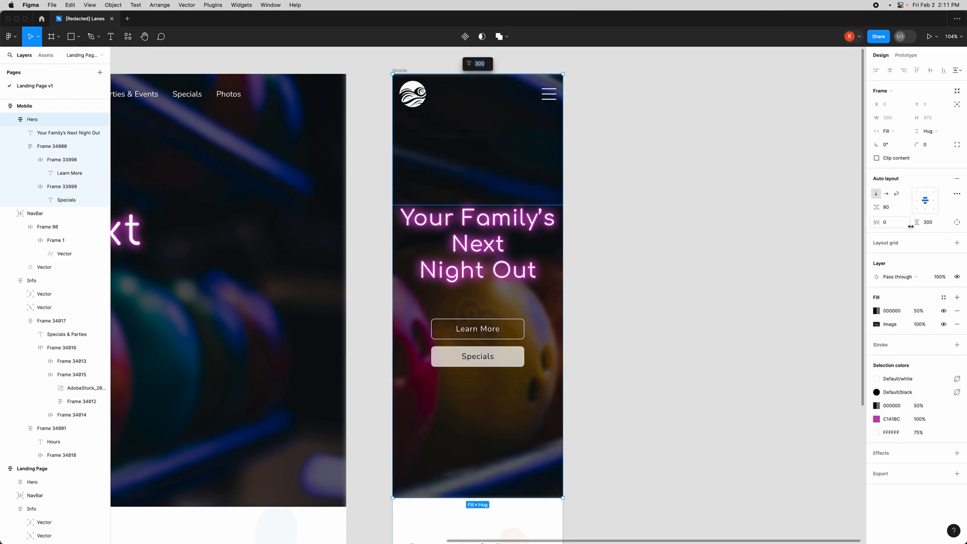
click(929, 225)
text(200)
key(Return)
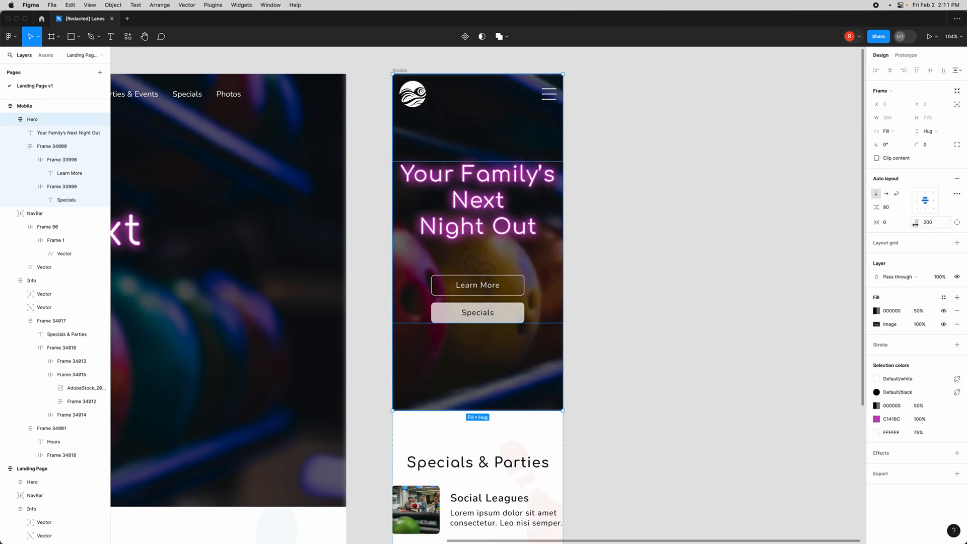
- Switch the Hero frame's padding to individual per-side values
click(609, 283)
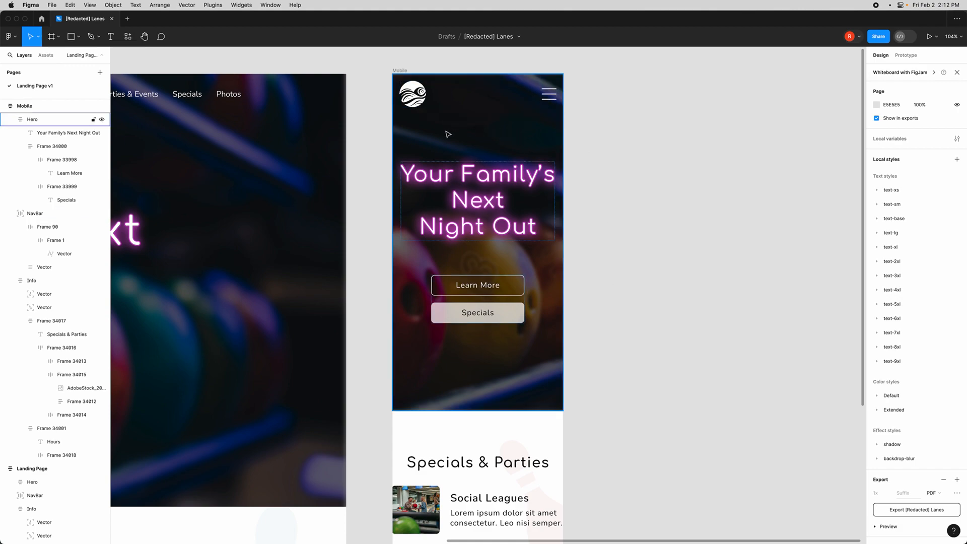
click(480, 373)
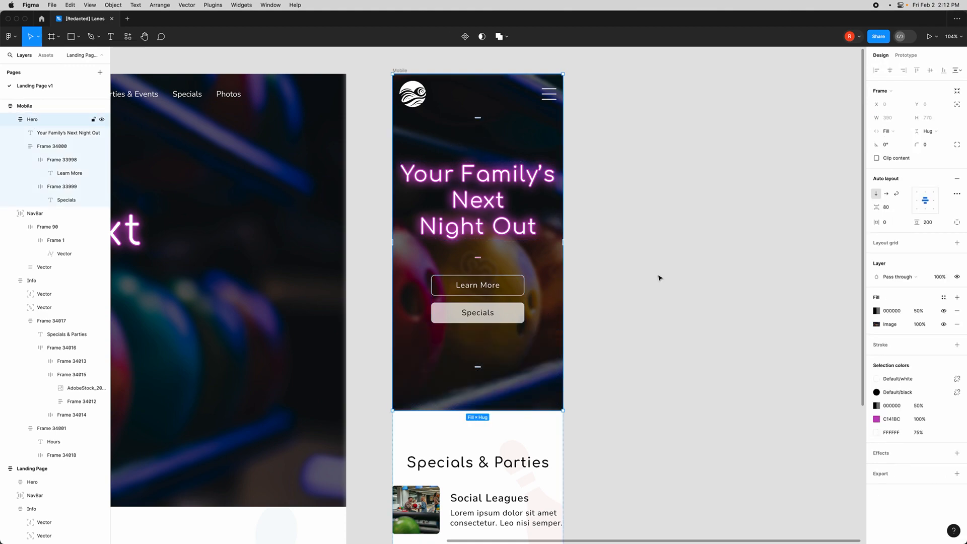
click(958, 225)
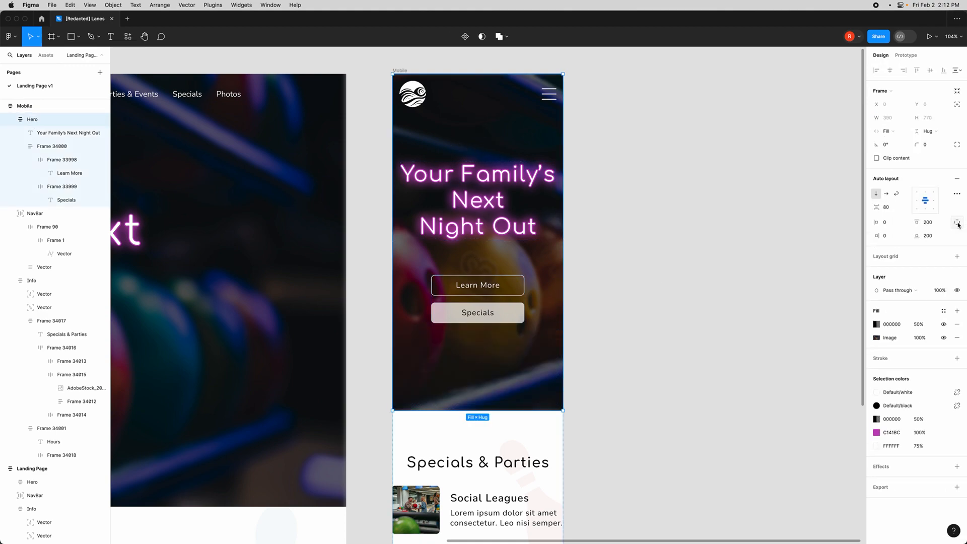
- Set the Hero frame's bottom padding to 150
click(931, 237)
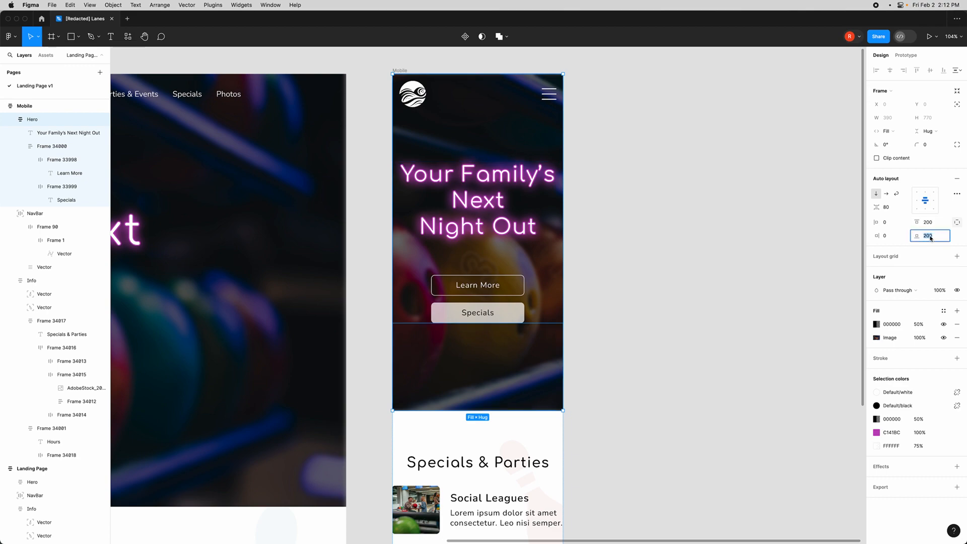
key(Return)
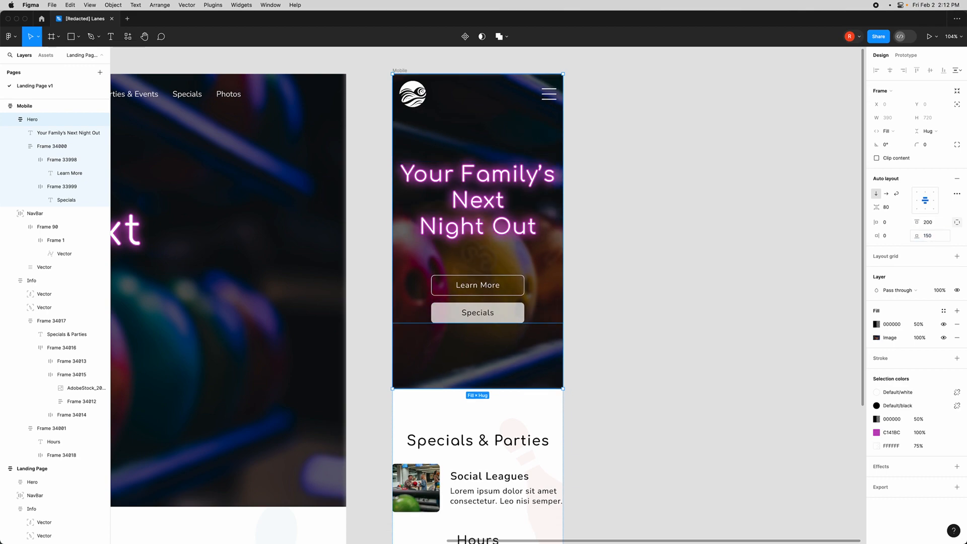
click(650, 285)
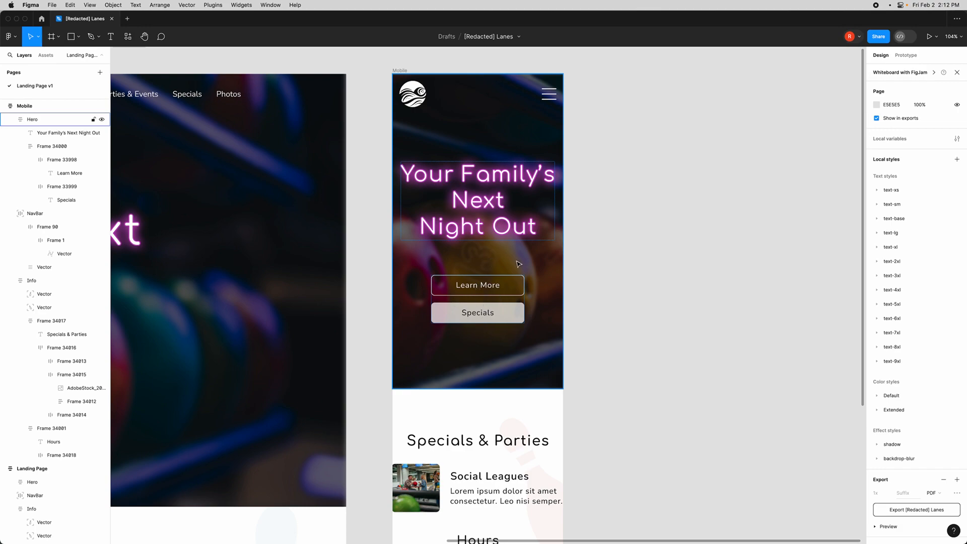
click(538, 292)
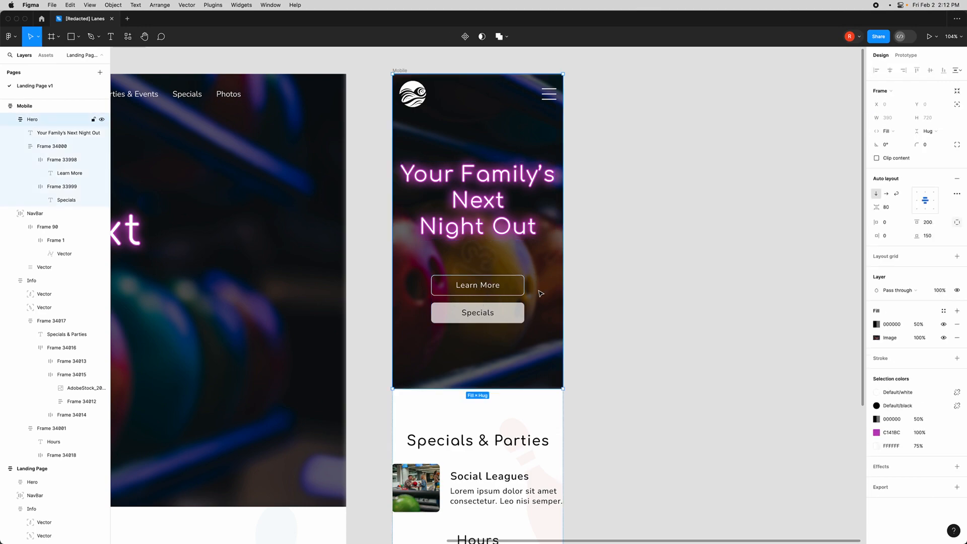
click(480, 197)
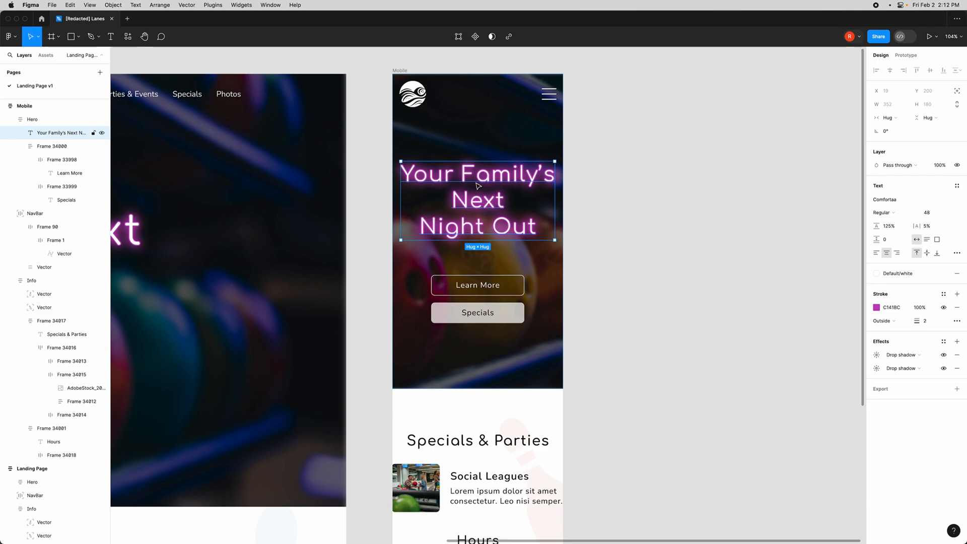
click(602, 288)
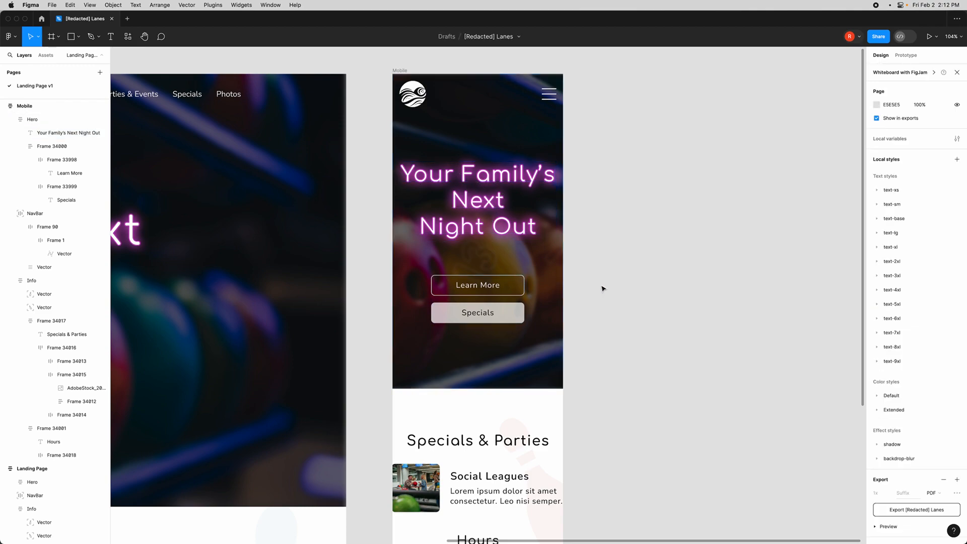
scroll(602, 288, down, 5)
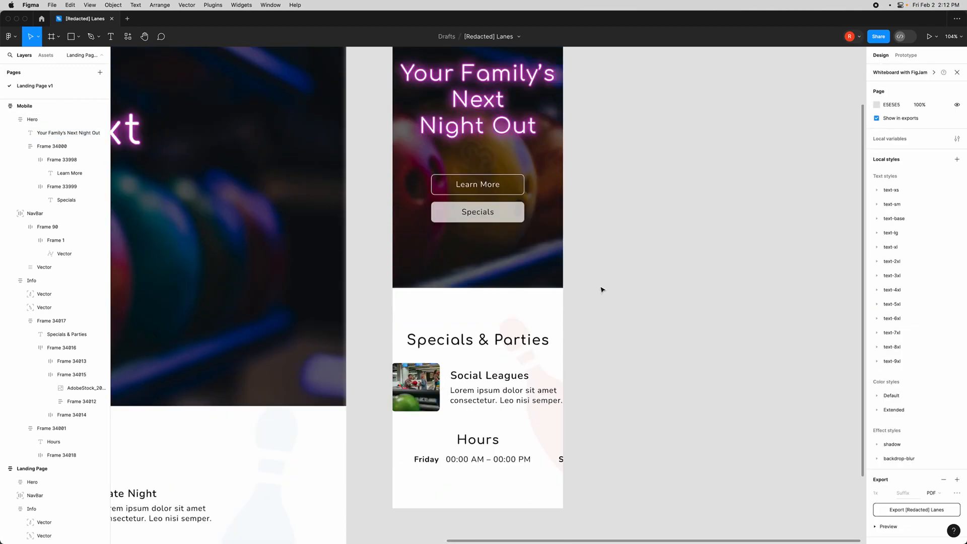
- Delete the Info section from the Mobile frame
click(519, 263)
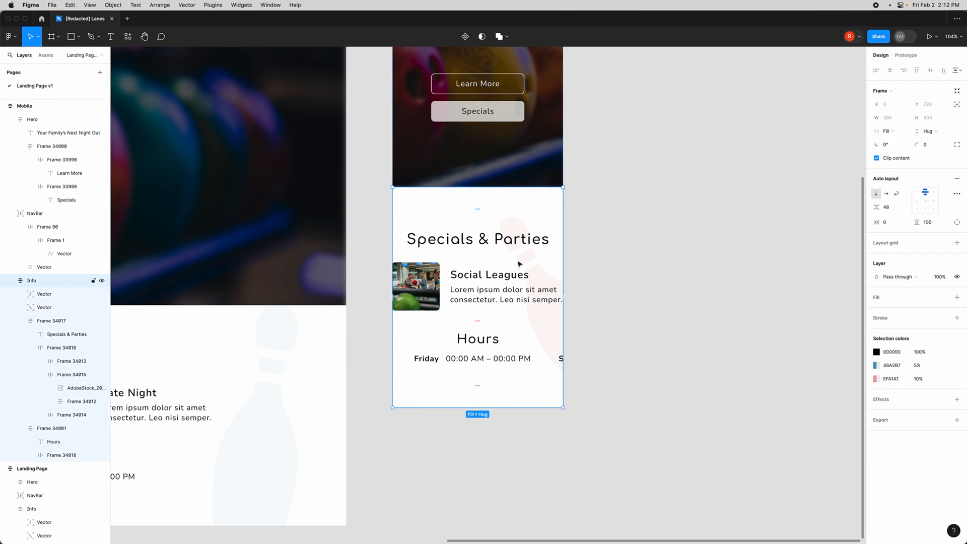
scroll(519, 263, down, 5)
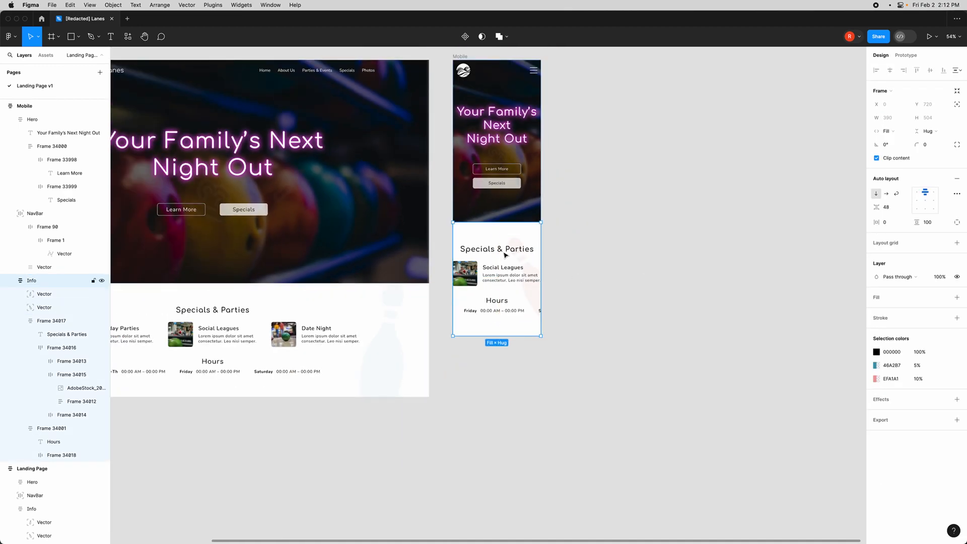
scroll(560, 291, down, 3)
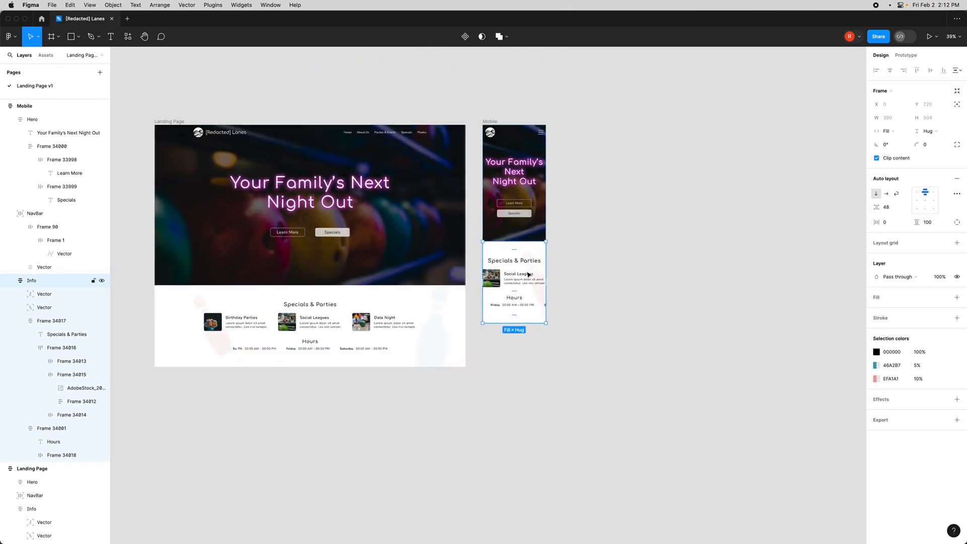
key(Delete)
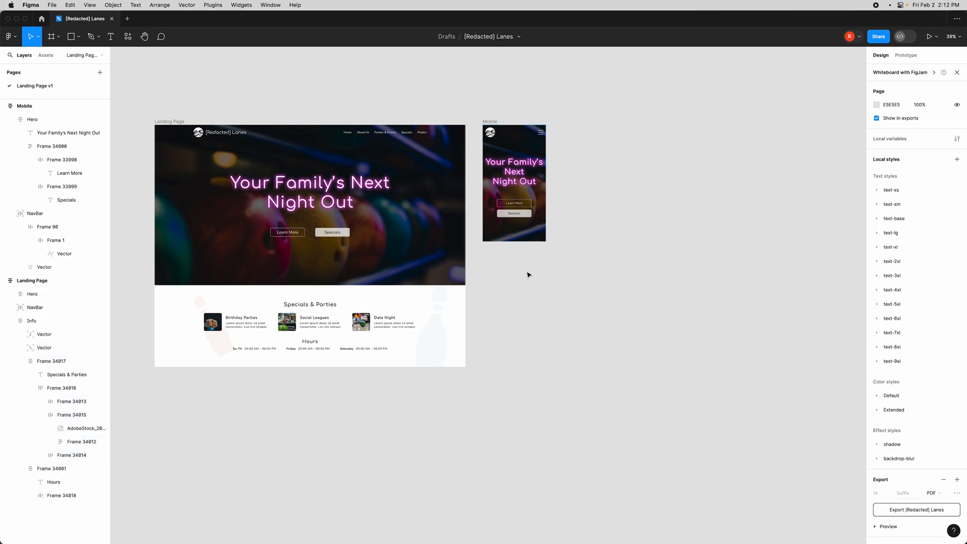
- Duplicate the desktop Specials & Parties content frame onto the canvas beside the Mobile frame
click(275, 317)
scroll(251, 330, up, 3)
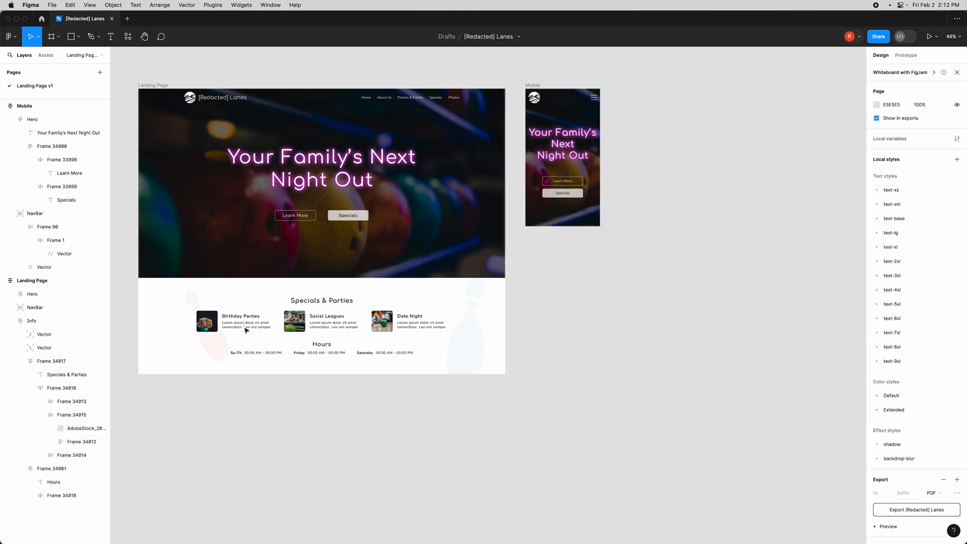
scroll(315, 297, down, 1)
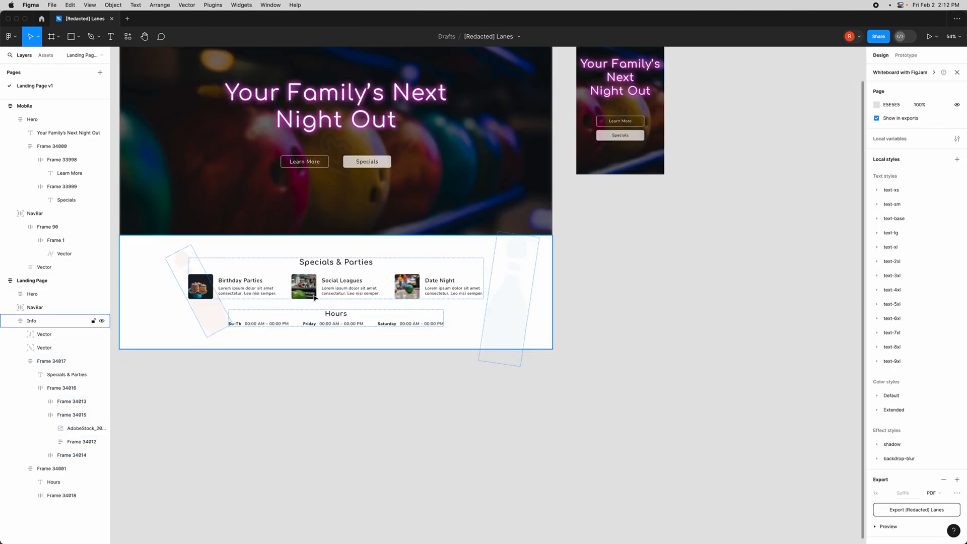
click(300, 263)
drag(264, 275, 661, 276)
- Switch the copied cards row frame's auto layout direction to vertical so the cards stack
scroll(670, 282, right, 5)
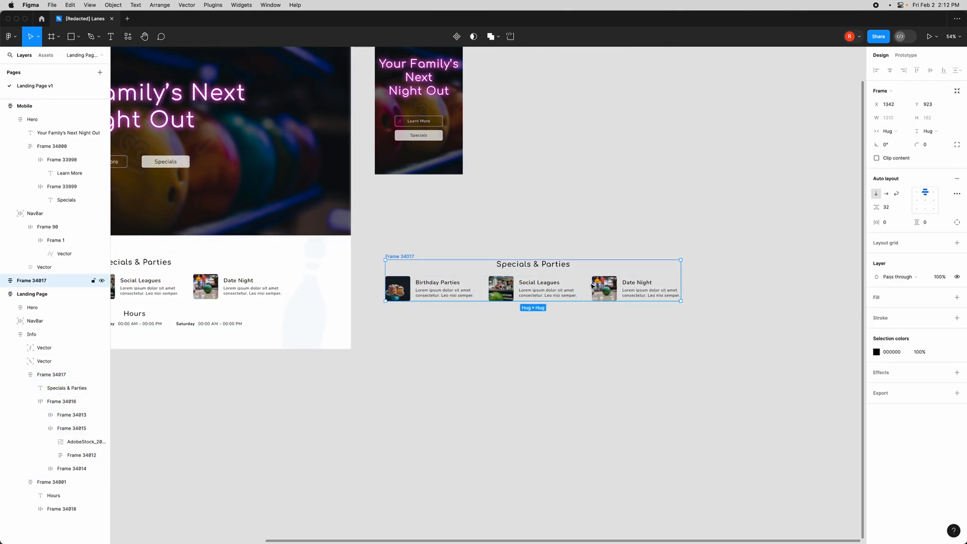
scroll(591, 287, up, 5)
scroll(587, 287, up, 2)
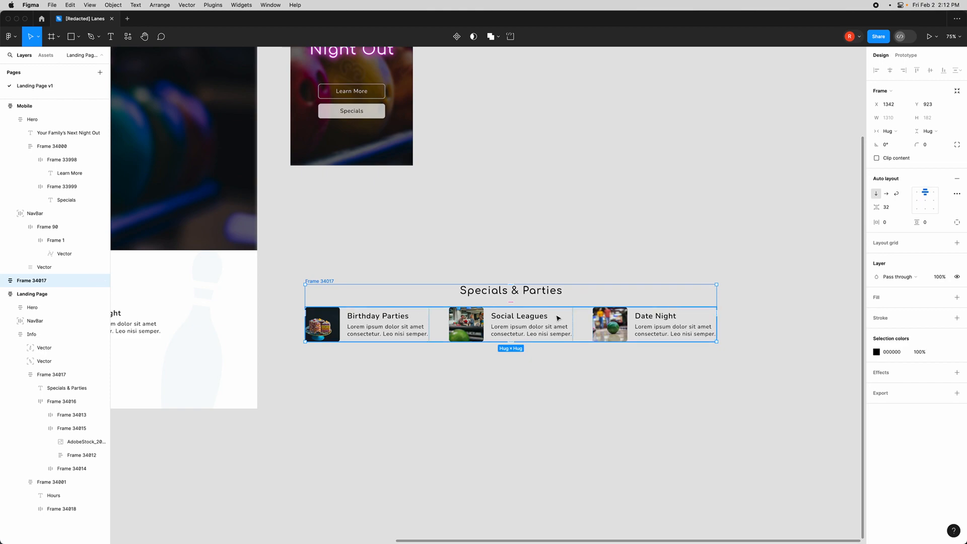
click(435, 317)
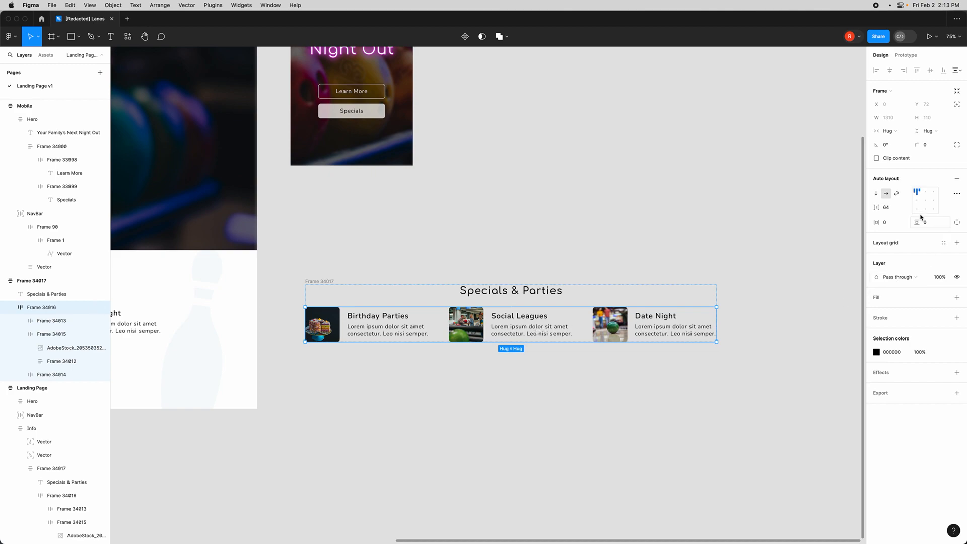
click(876, 196)
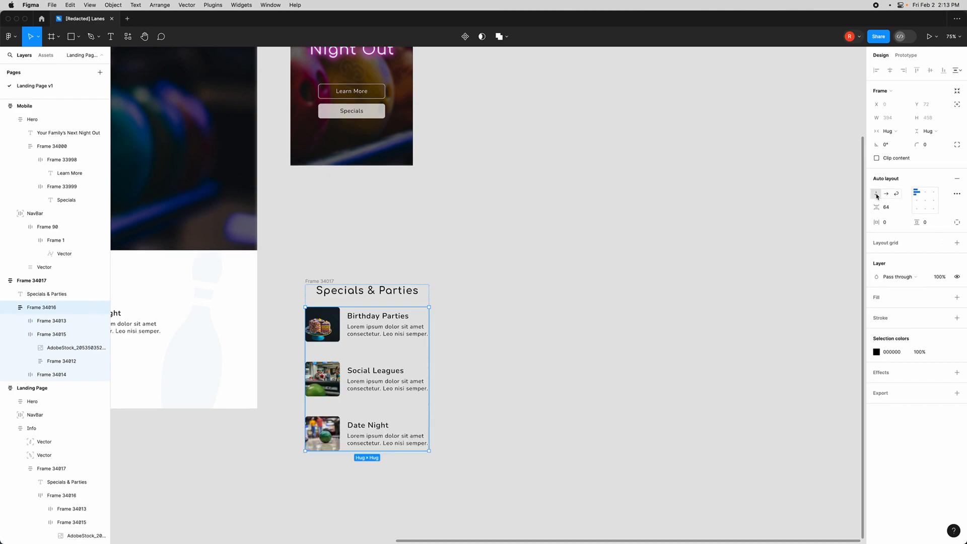
- Move the copied Specials & Parties frame into the Mobile frame directly below the Hero
scroll(352, 388, left, 2)
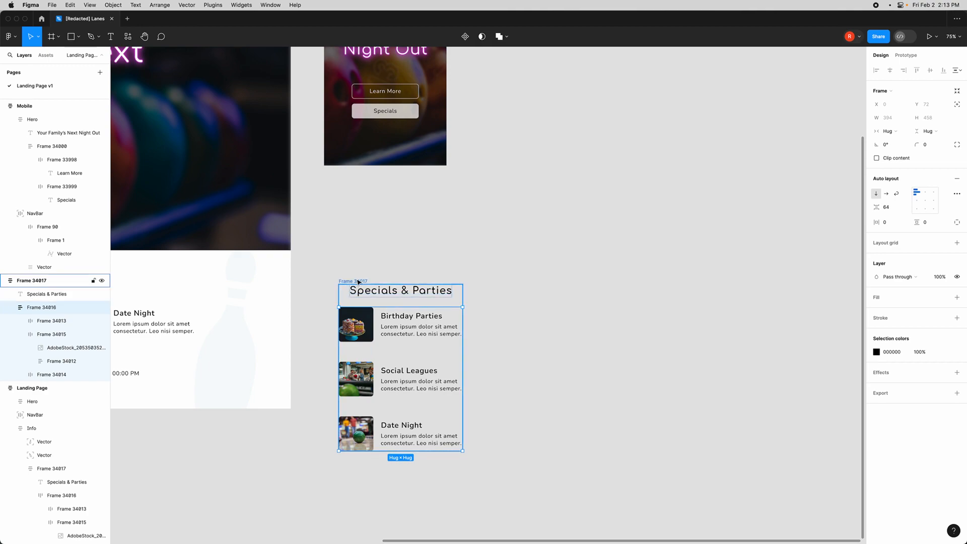
drag(359, 283, 345, 180)
drag(40, 280, 21, 213)
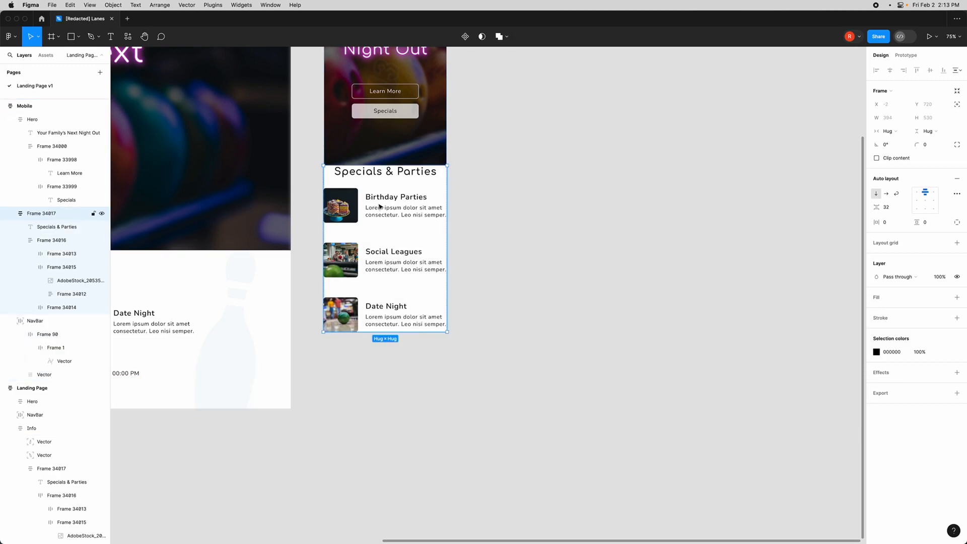
- Set the width of the three card description texts to 200
scroll(381, 222, up, 3)
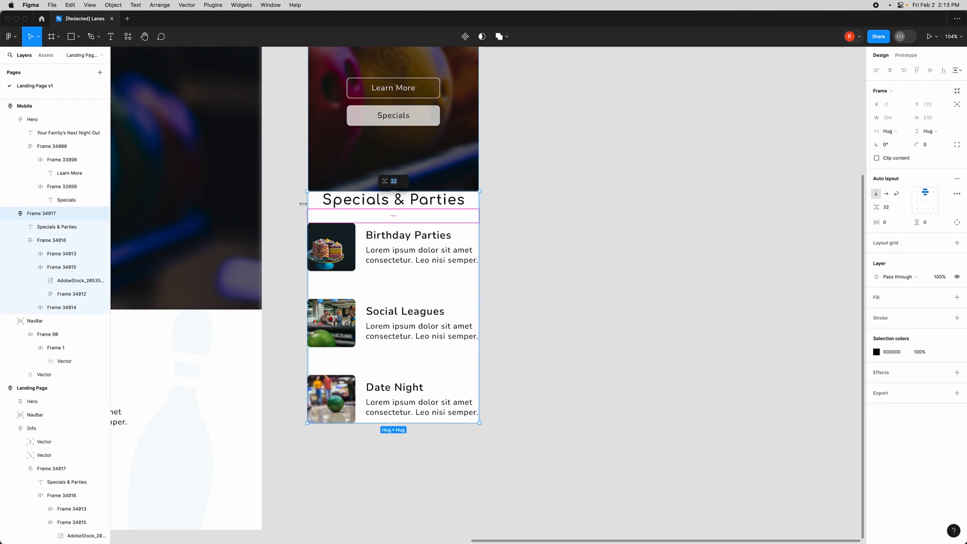
click(403, 258)
shift+click(403, 334)
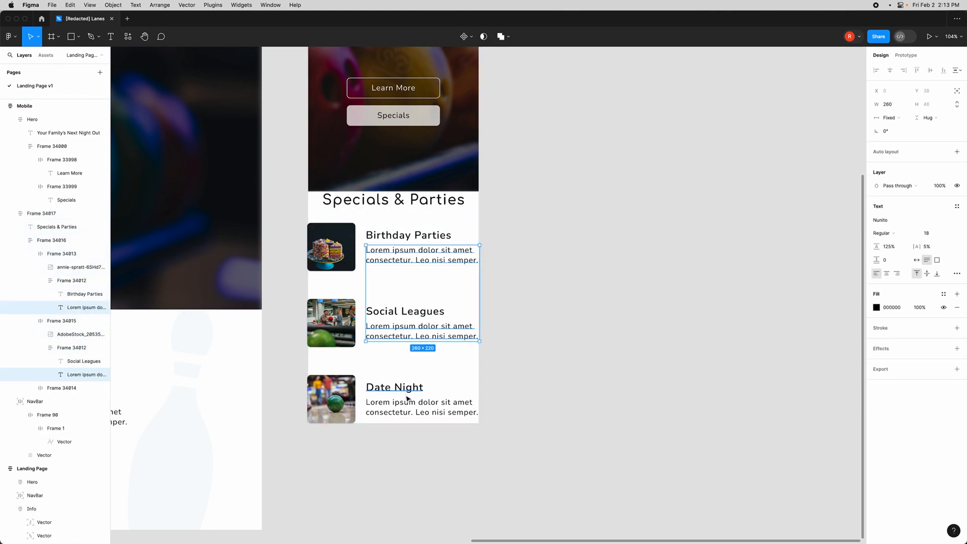
shift+click(405, 401)
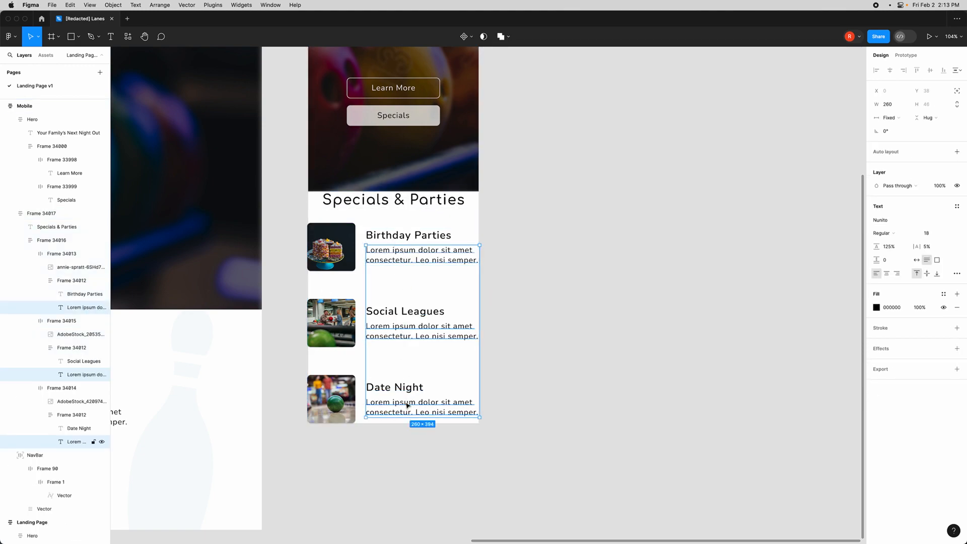
click(887, 105)
text(2)
text(00)
key(Return)
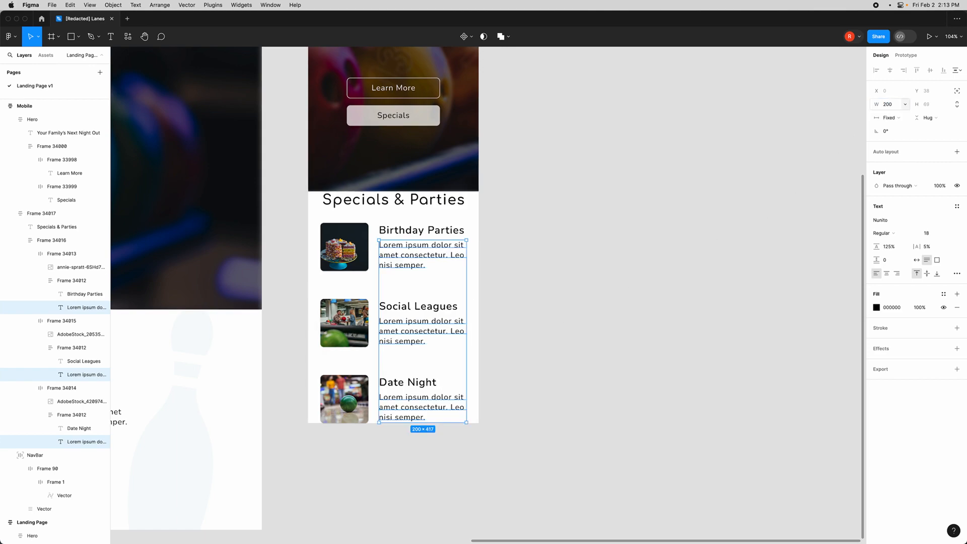
- Set the mobile Specials & Parties frame's horizontal padding to 16
click(318, 215)
click(76, 213)
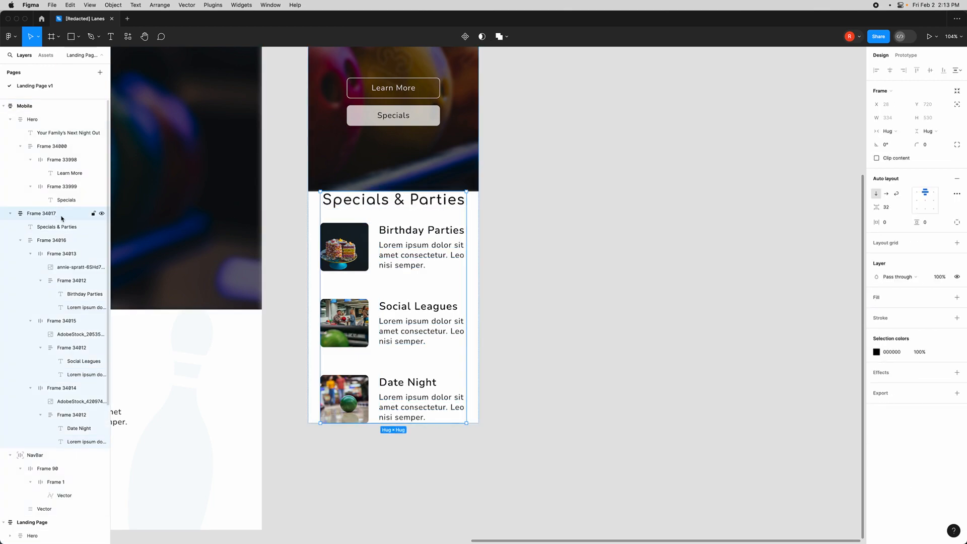
click(886, 224)
key(Return)
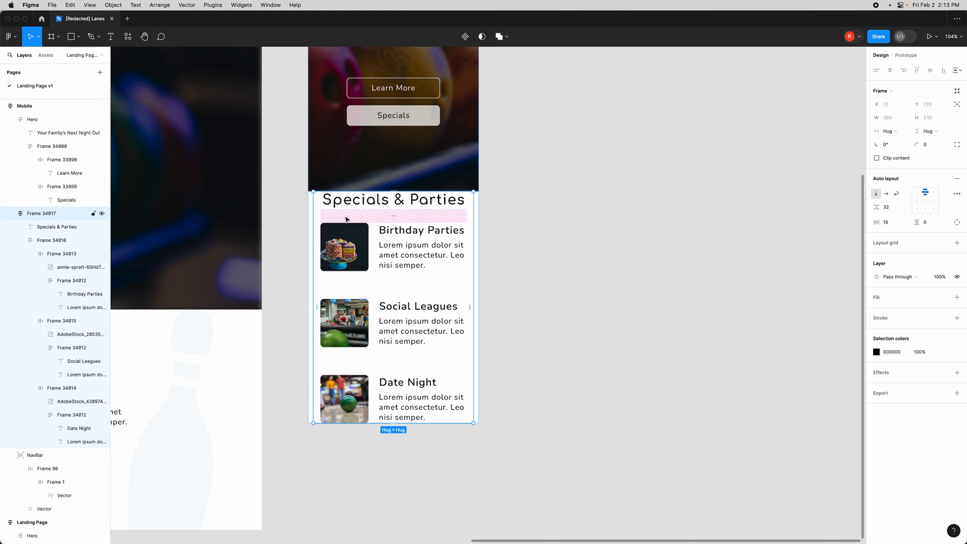
- Set the mobile Specials & Parties frame's vertical padding to 60
scroll(468, 354, left, 4)
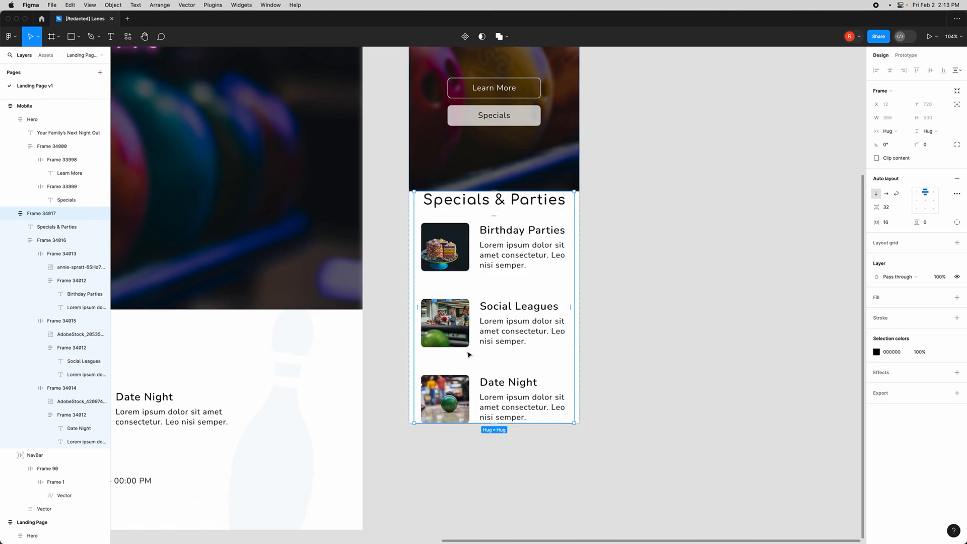
scroll(224, 373, down, 5)
scroll(244, 370, left, 3)
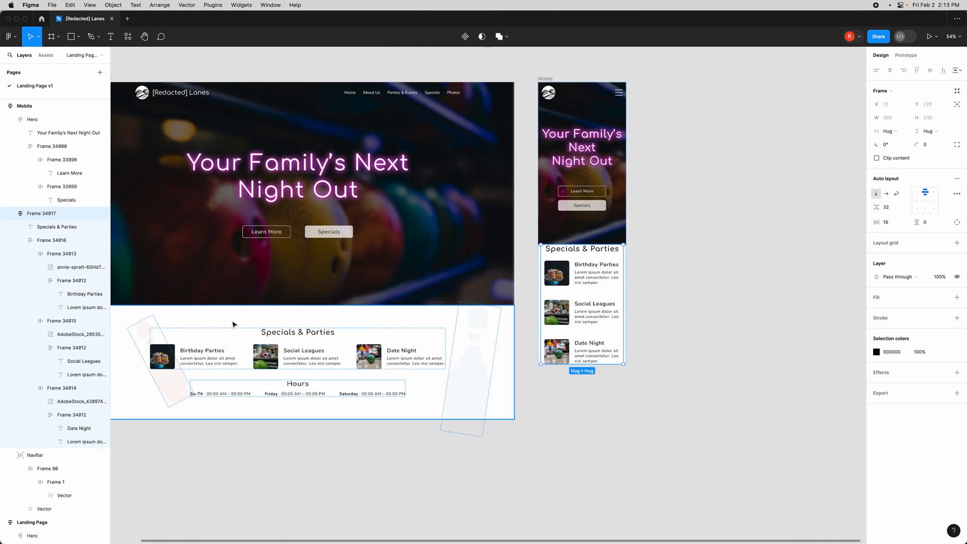
click(234, 326)
scroll(250, 332, left, 2)
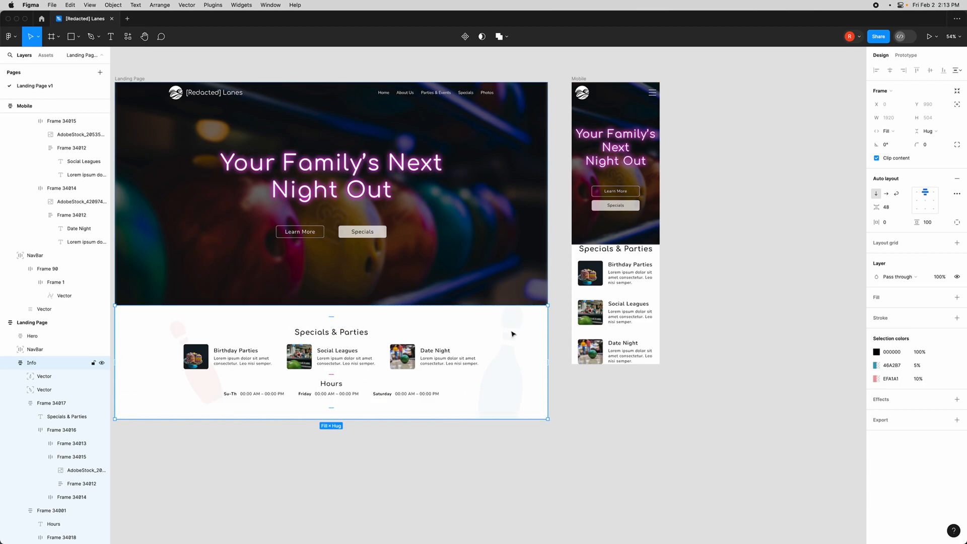
scroll(501, 332, up, 5)
click(443, 250)
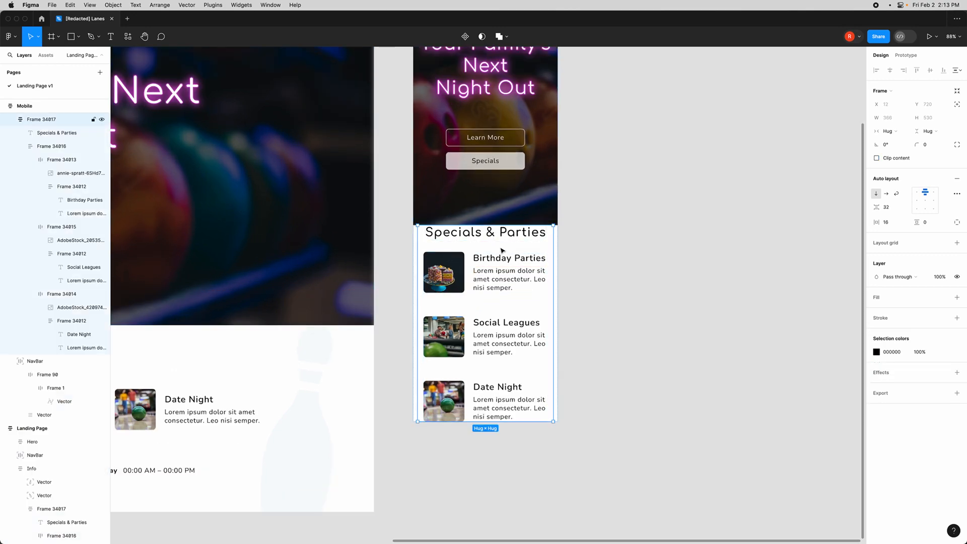
click(926, 225)
text(60)
key(Return)
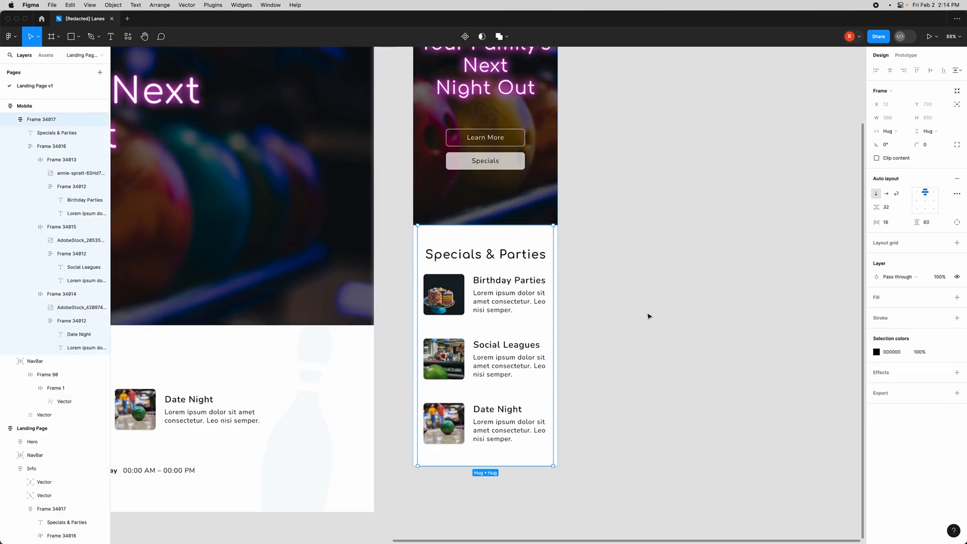
- Set the mobile Specials & Parties heading's font size to 28
click(655, 316)
scroll(538, 282, up, 2)
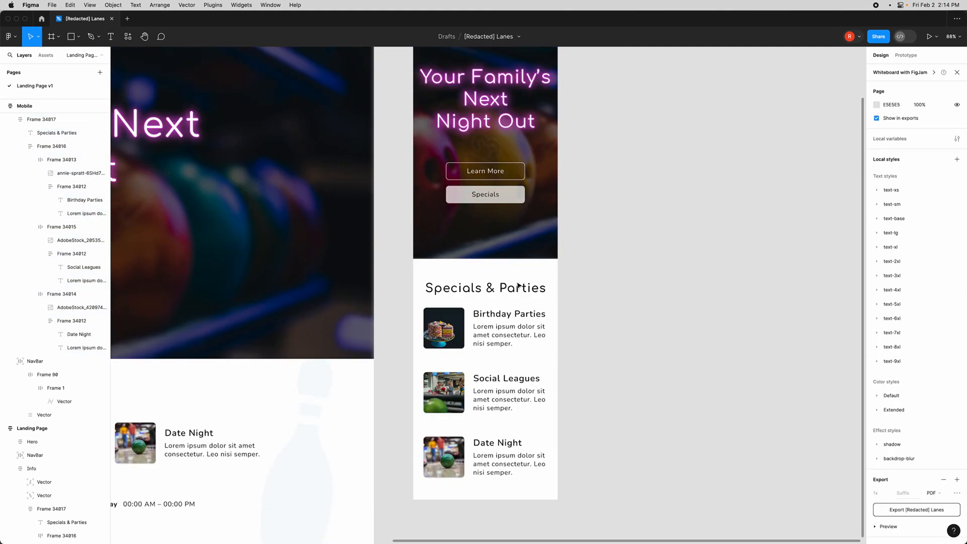
scroll(519, 302, down, 3)
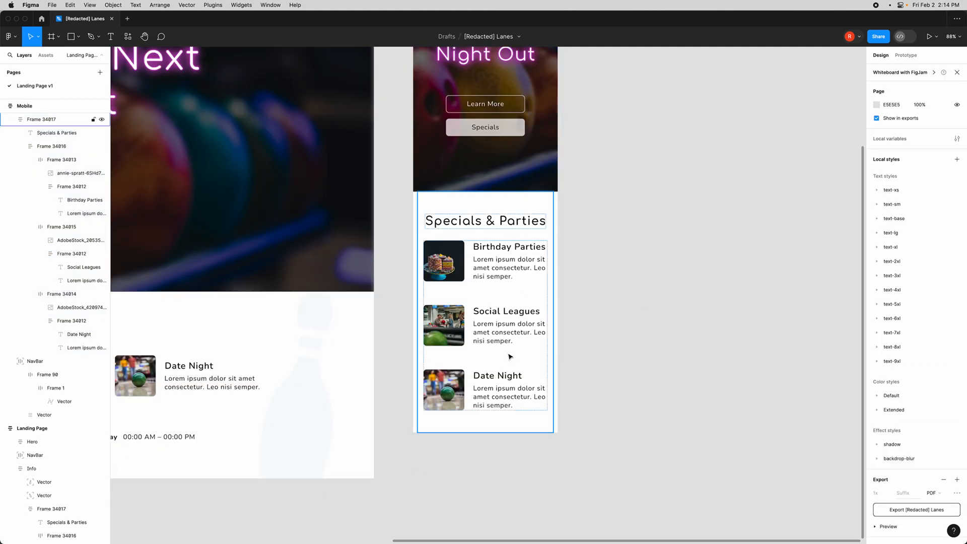
click(493, 225)
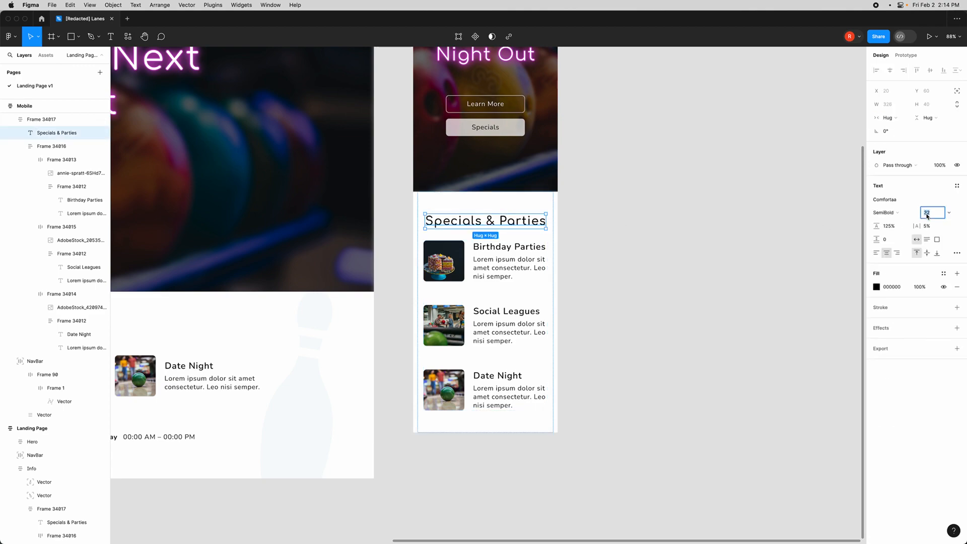
text(8)
key(Return)
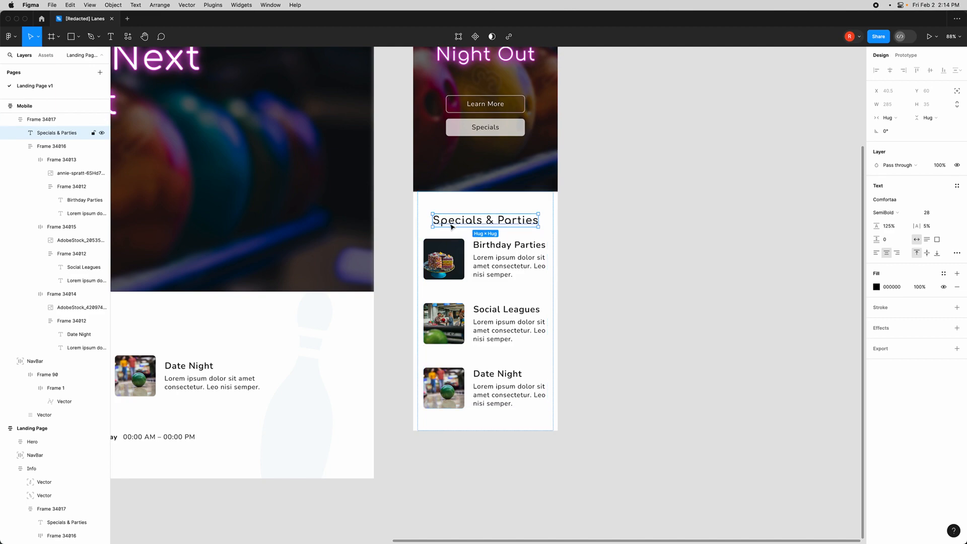
- Set the font size of the three mobile card titles to 20
double_click(508, 245)
shift+click(496, 310)
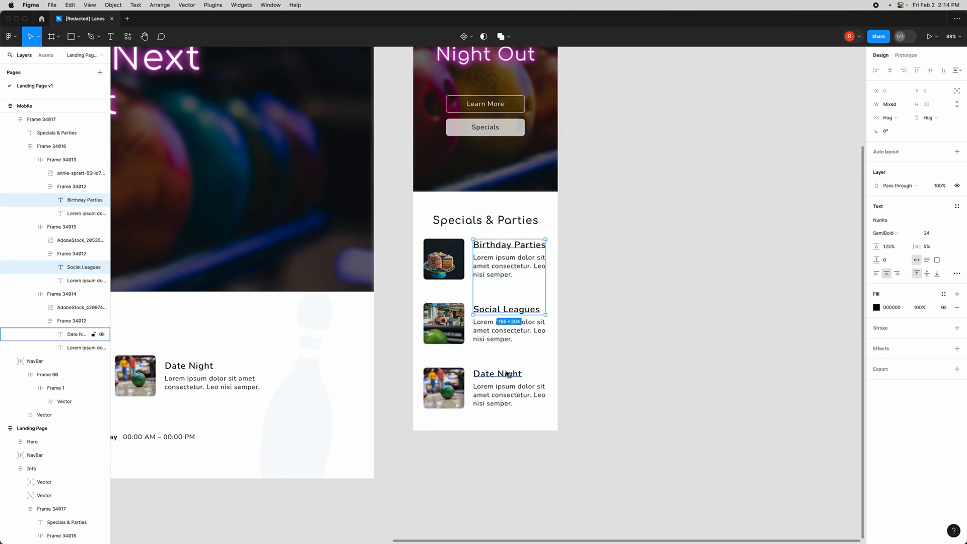
shift+click(498, 373)
click(928, 234)
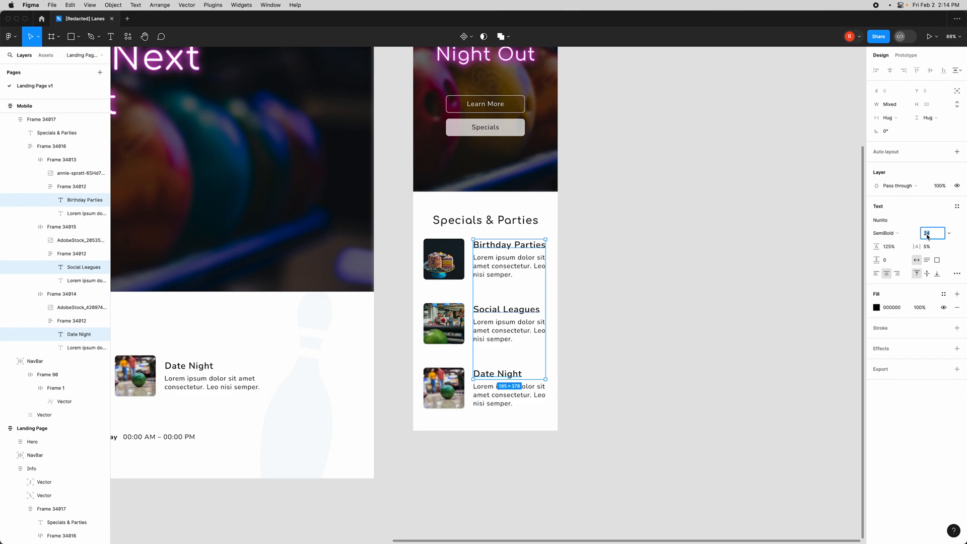
text(20)
key(Return)
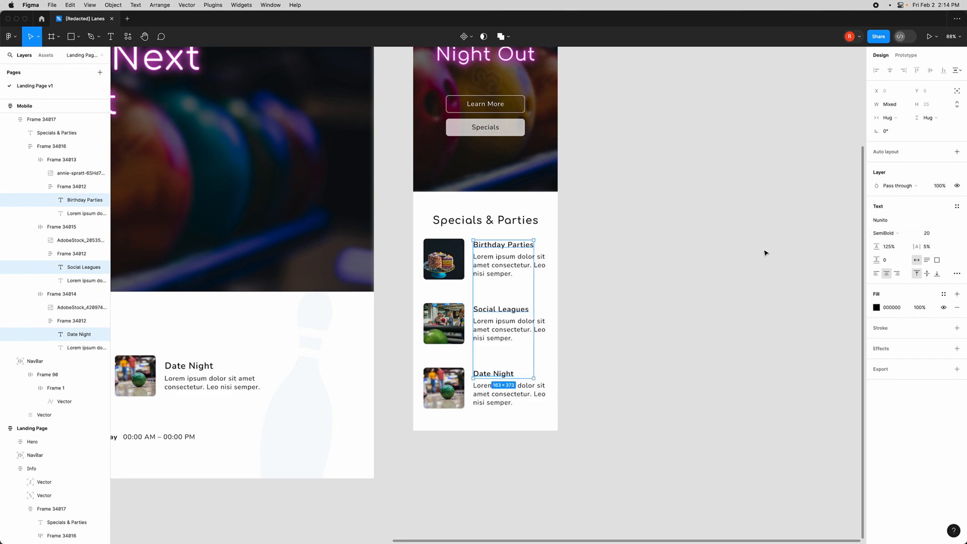
- Set the font size of the three mobile card description texts to 16
click(501, 266)
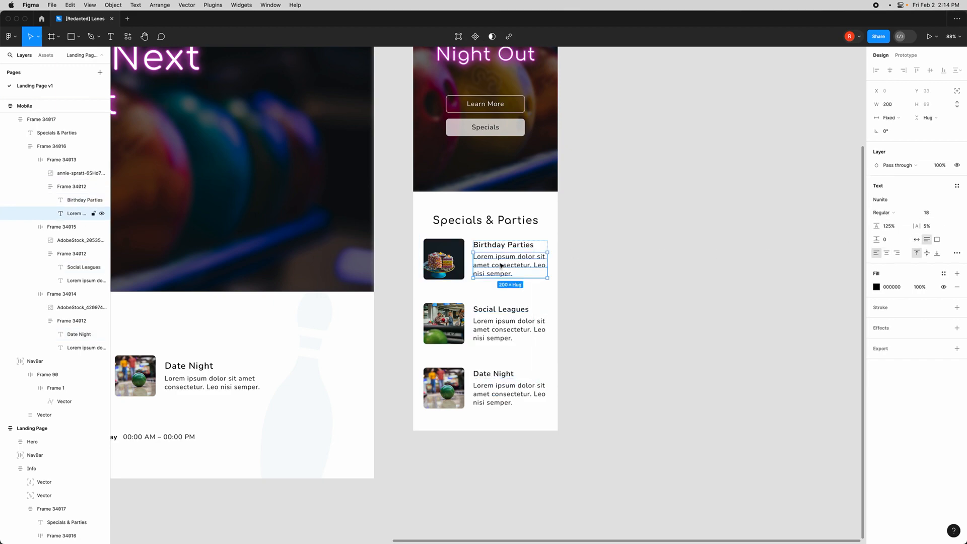
shift+click(500, 337)
shift+click(506, 394)
click(928, 234)
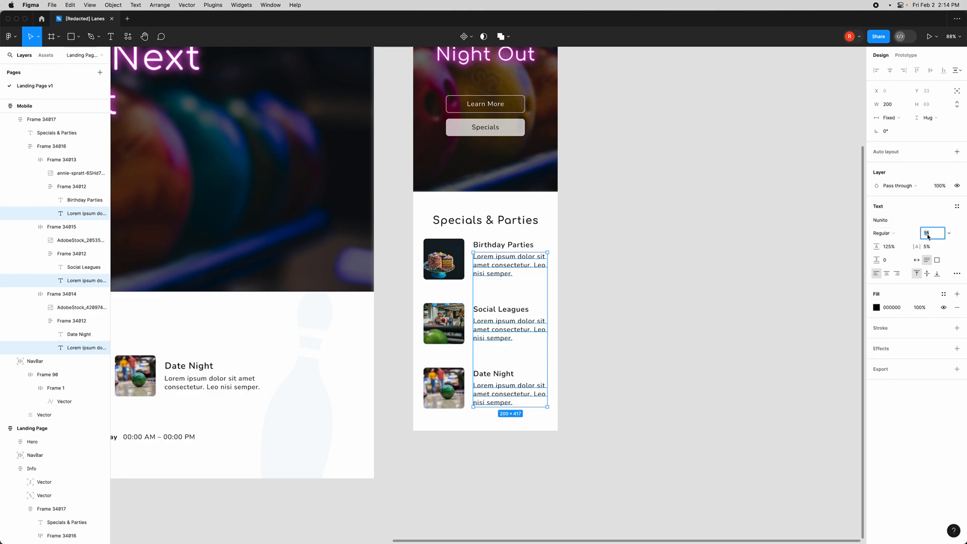
text(16)
key(Return)
click(639, 269)
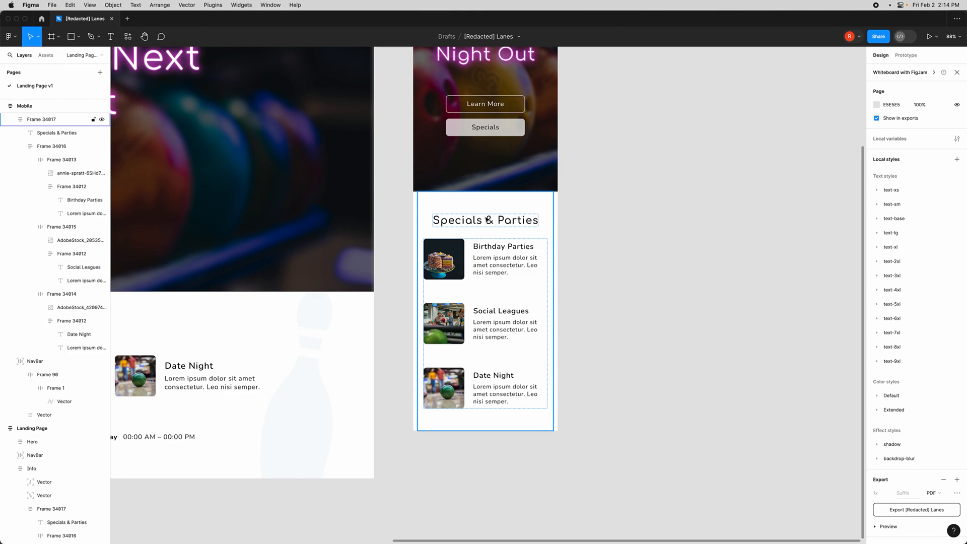
- Set the gap between the mobile cards to 32
click(506, 265)
shift+click(505, 329)
shift+click(505, 394)
click(603, 336)
click(496, 285)
click(480, 278)
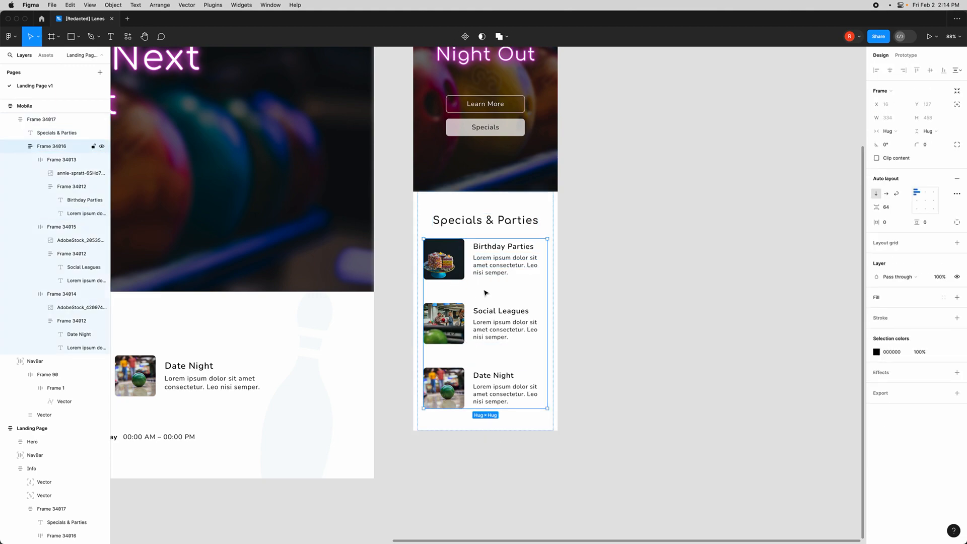
click(887, 210)
text(32)
key(Return)
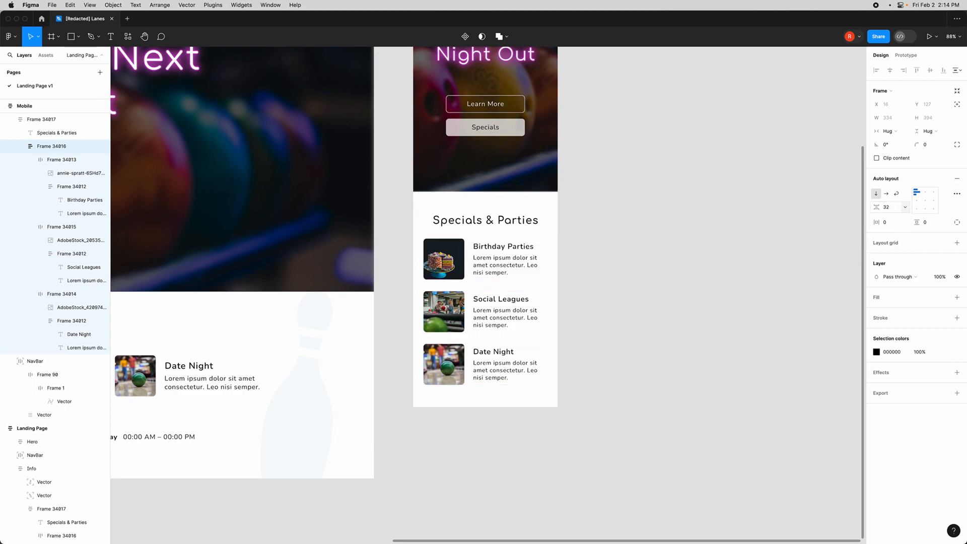
click(673, 263)
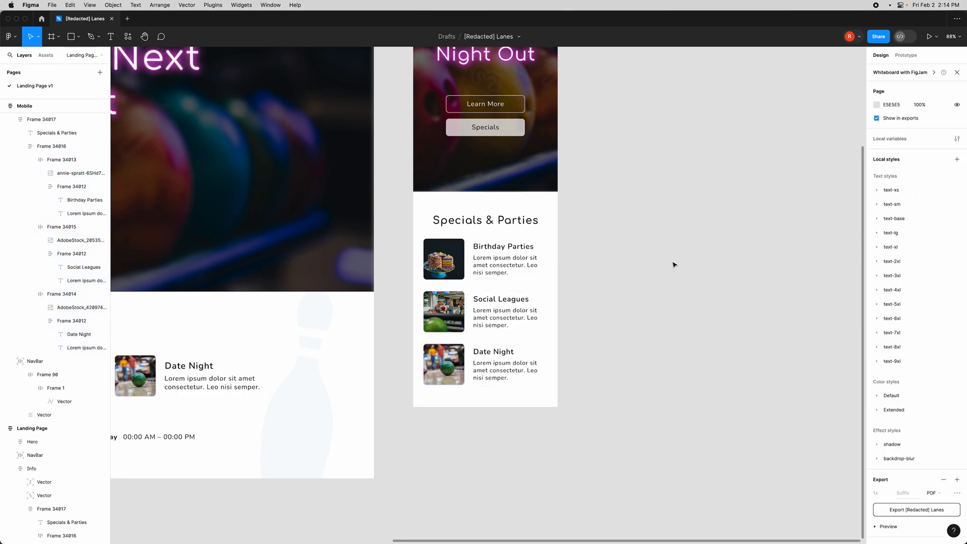
- Duplicate the desktop Hours block and place the copy beside the mobile frame
click(513, 234)
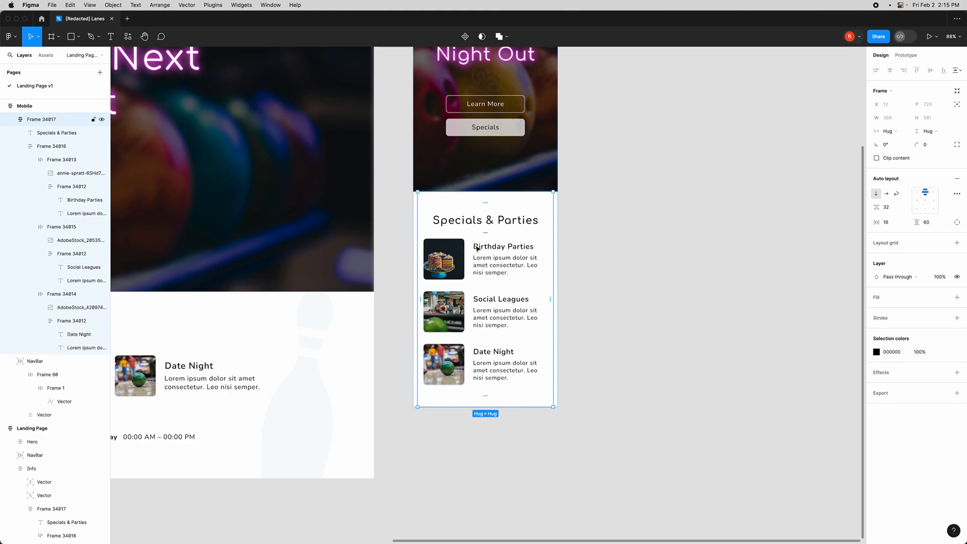
scroll(453, 458, down, 5)
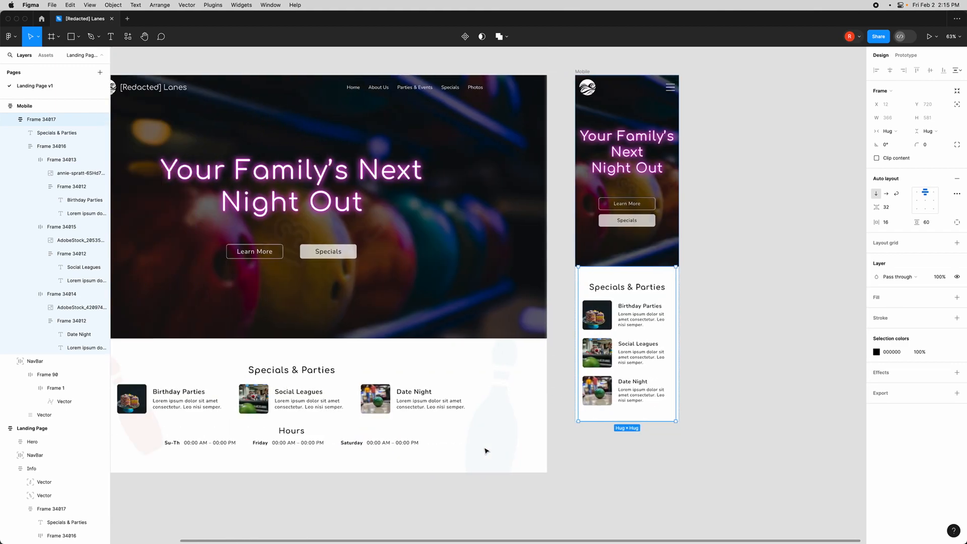
click(264, 432)
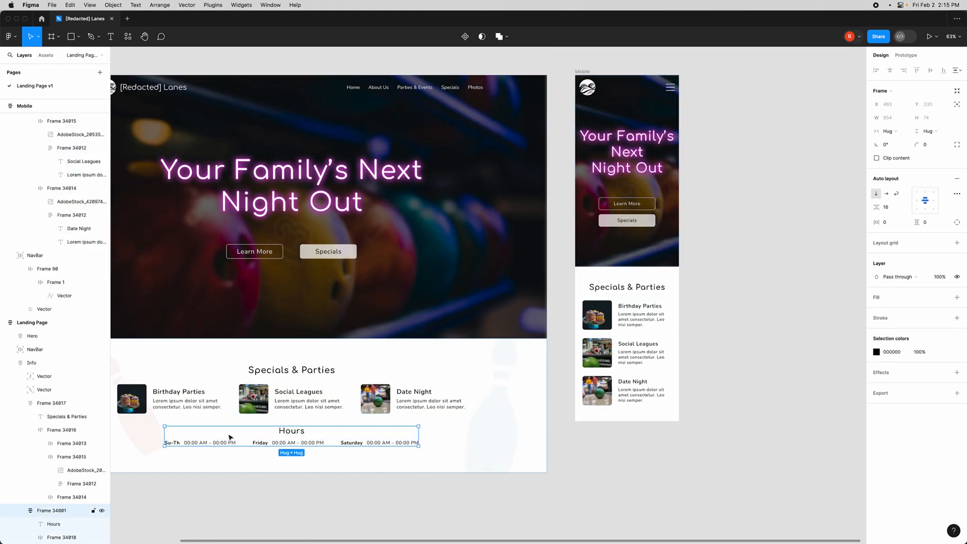
drag(228, 436, 668, 453)
scroll(675, 463, right, 3)
scroll(627, 479, up, 5)
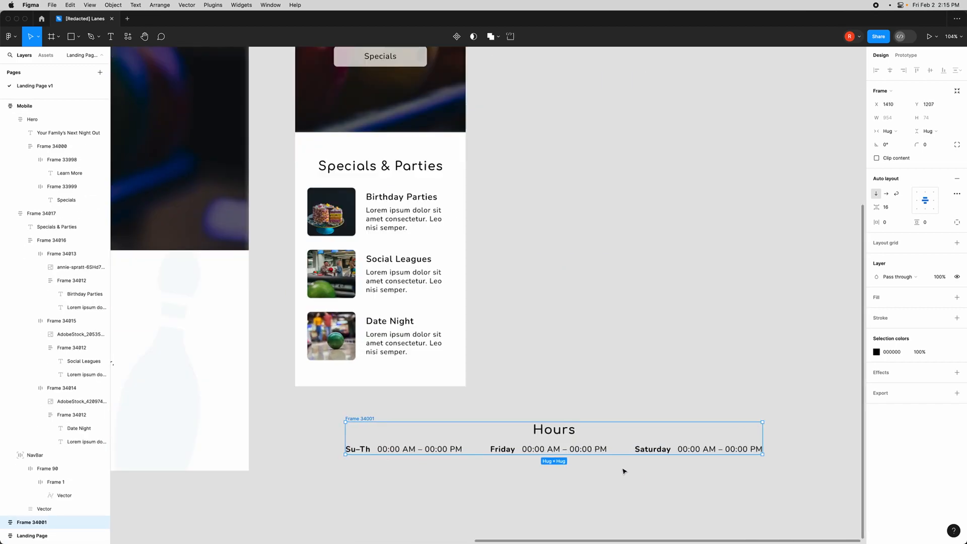
- Switch the copied hours rows container to a vertical auto layout
scroll(623, 470, down, 1)
click(578, 419)
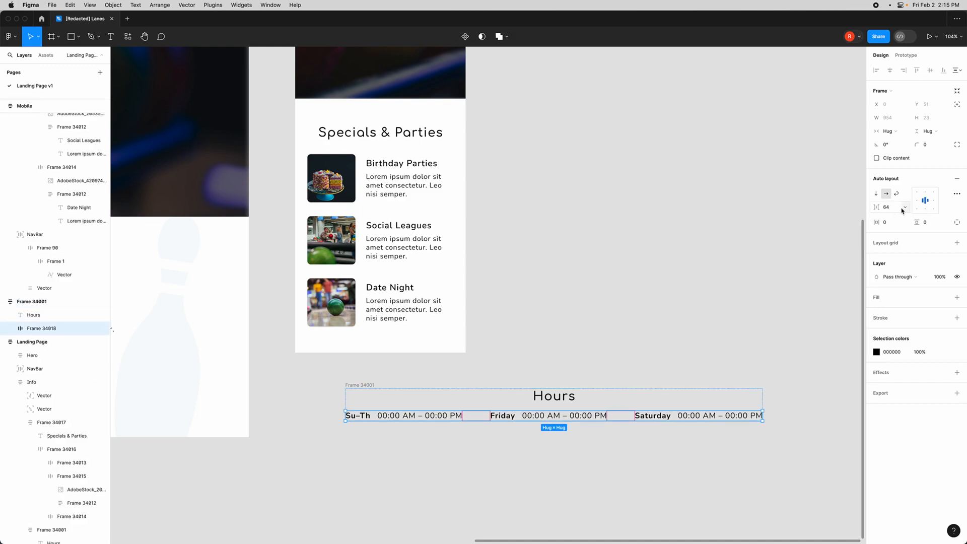
click(877, 196)
- Move the copied Hours block into the mobile Specials & Parties frame below the cards
scroll(428, 395, down, 1)
click(367, 351)
mouse_move(360, 336)
mouse_down()
mouse_move(339, 312)
mouse_move(345, 340)
mouse_up()
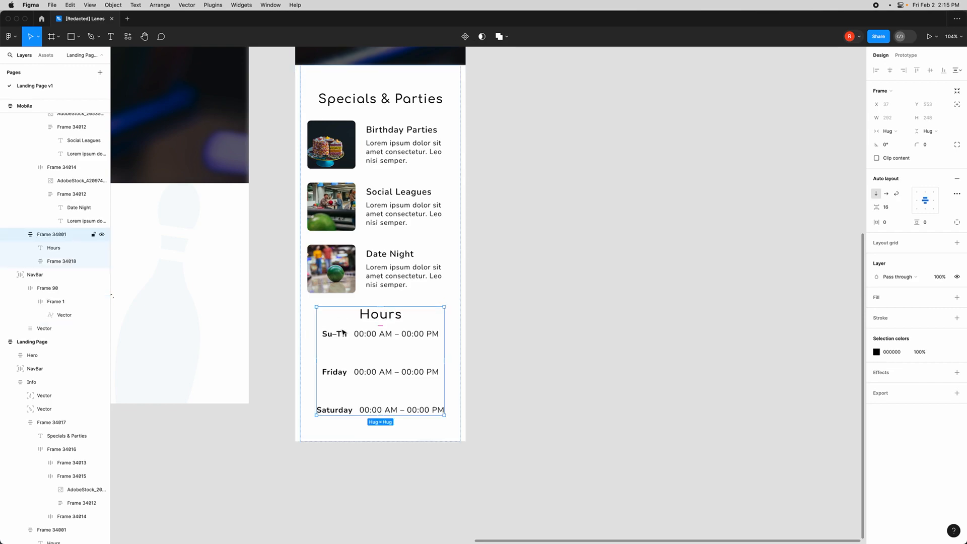
- Set the font size of the mobile hours day and time labels to 16
scroll(345, 340, up, 2)
scroll(345, 340, down, 1)
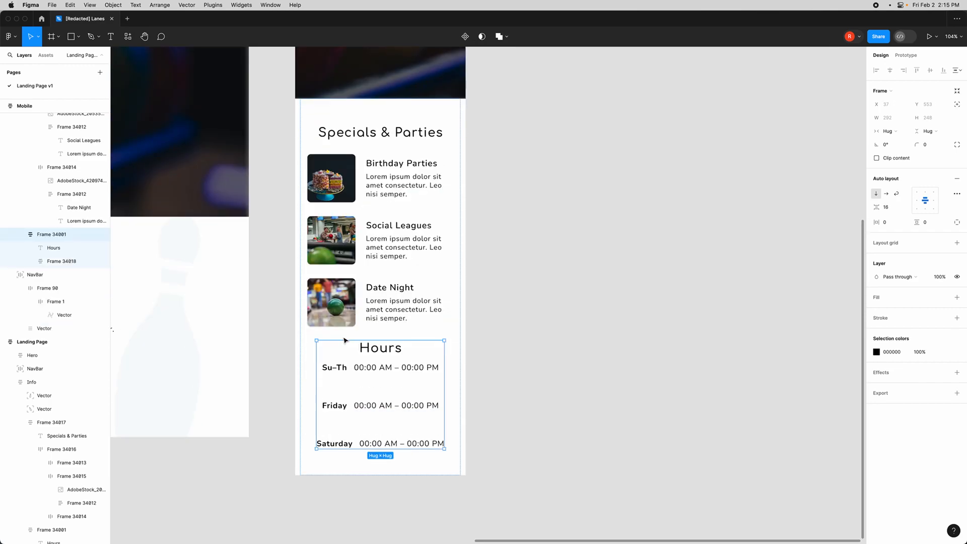
click(385, 351)
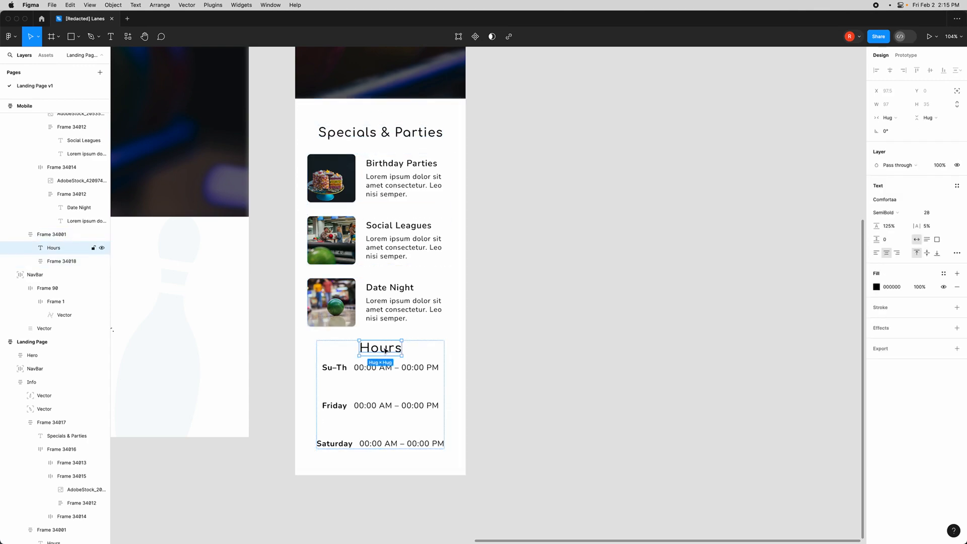
click(374, 139)
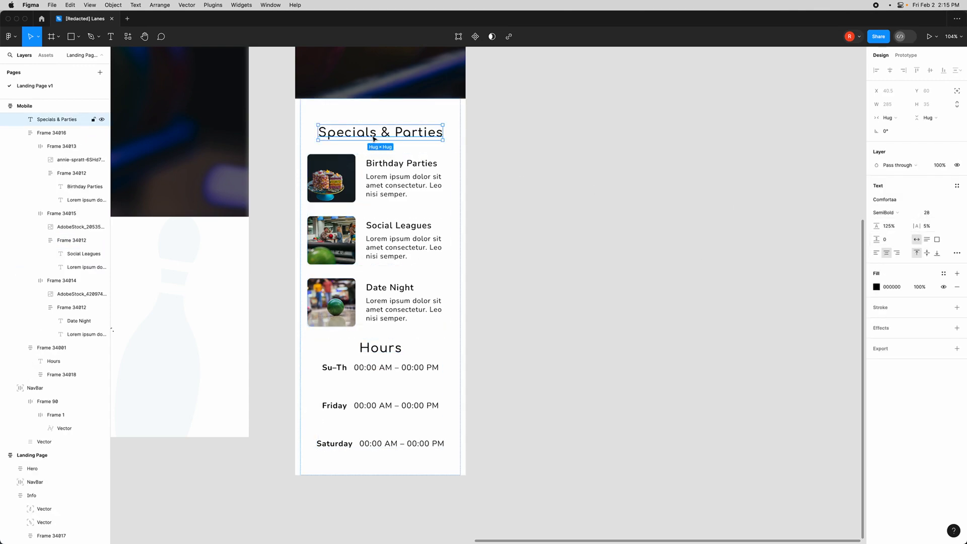
click(371, 370)
shift+click(334, 368)
shift+click(372, 406)
shift+click(332, 407)
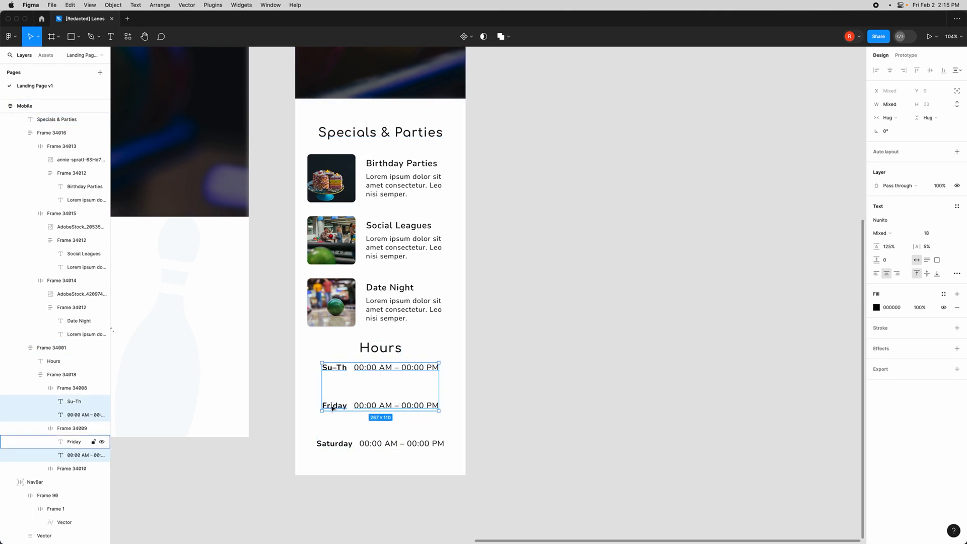
shift+click(398, 443)
shift+click(334, 443)
click(927, 234)
text(16)
key(Return)
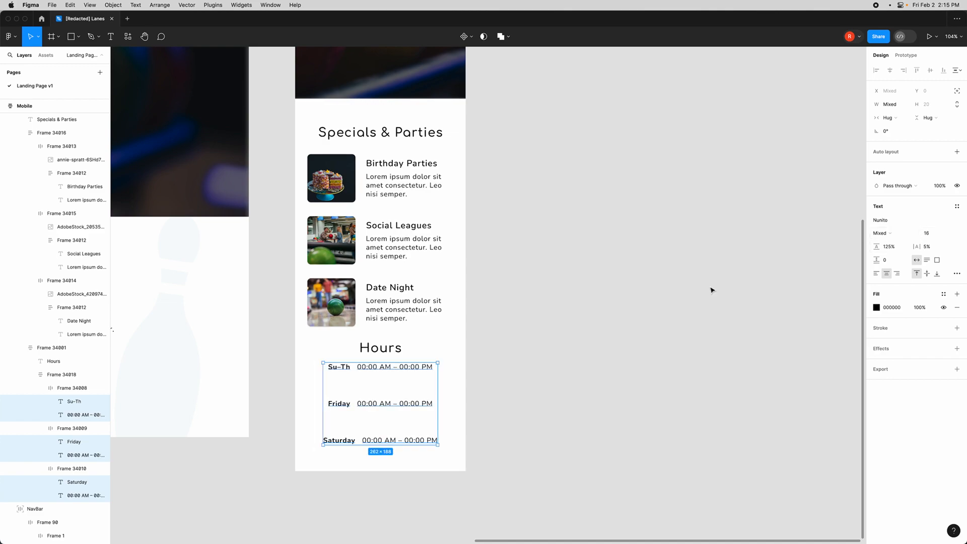
- Set the gap between the mobile hours rows to 16
click(387, 391)
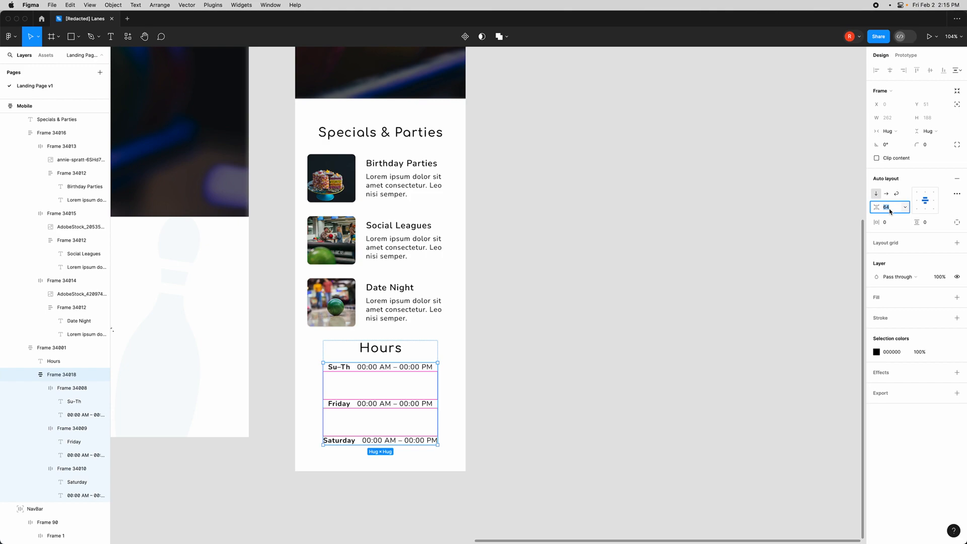
text(16)
key(Return)
click(601, 324)
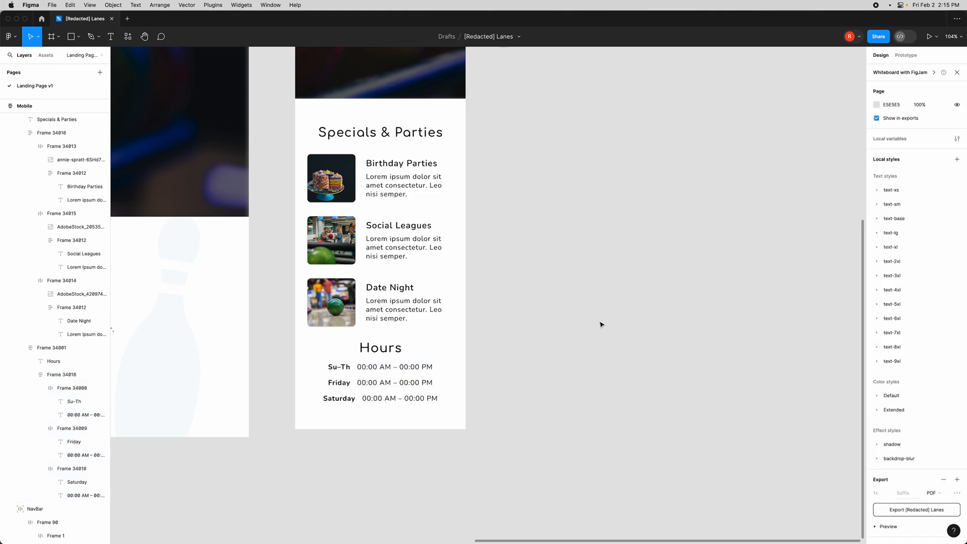
- Wrap the mobile Specials & Parties heading and card list together in a new auto layout frame
scroll(578, 327, left, 2)
scroll(578, 325, up, 2)
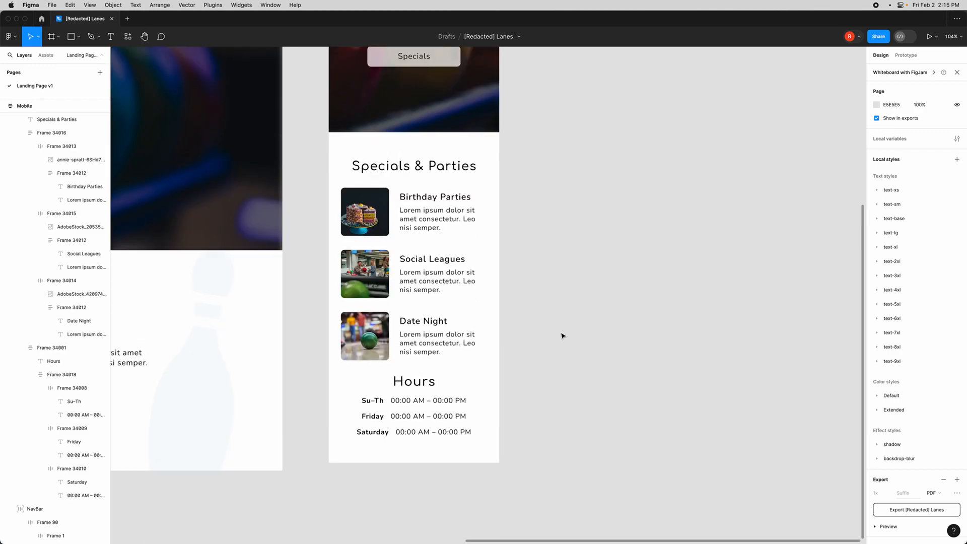
click(415, 369)
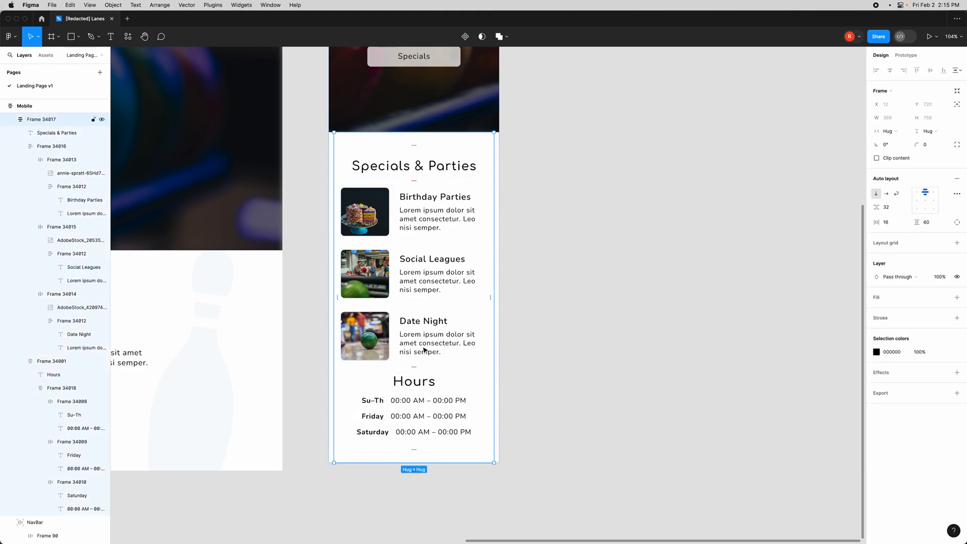
click(428, 169)
shift+click(397, 196)
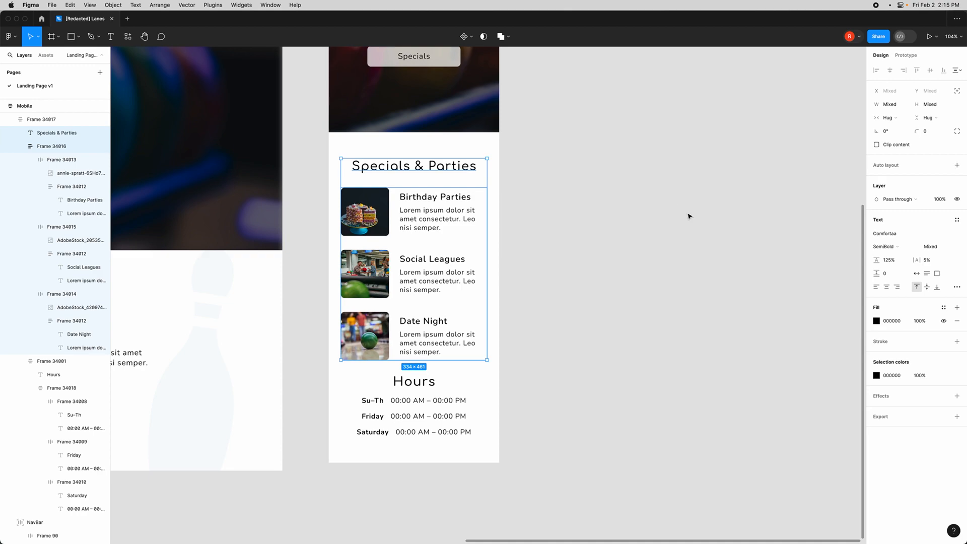
key(shift+a)
- Set the mobile section frame's gap between the specials group and Hours block to 64
click(417, 149)
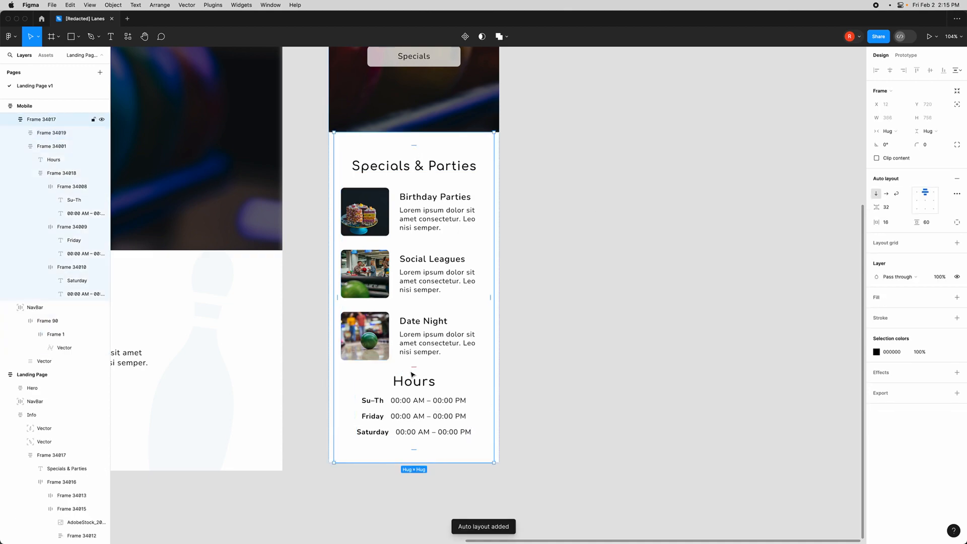
click(887, 207)
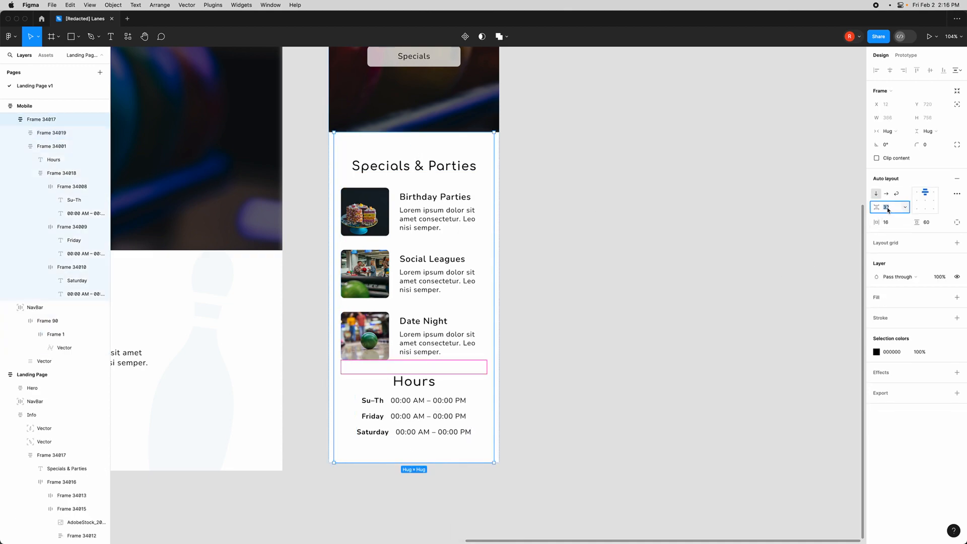
text(64)
key(Return)
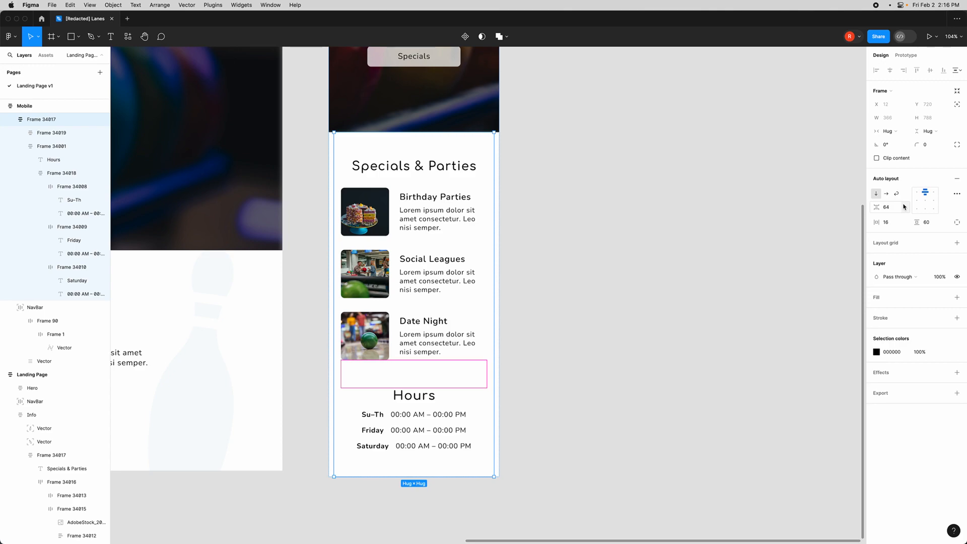
click(536, 367)
- Copy the desktop's left bowling pin decoration onto the mobile Specials & Parties section near its heading and send it backward
scroll(527, 363, down, 3)
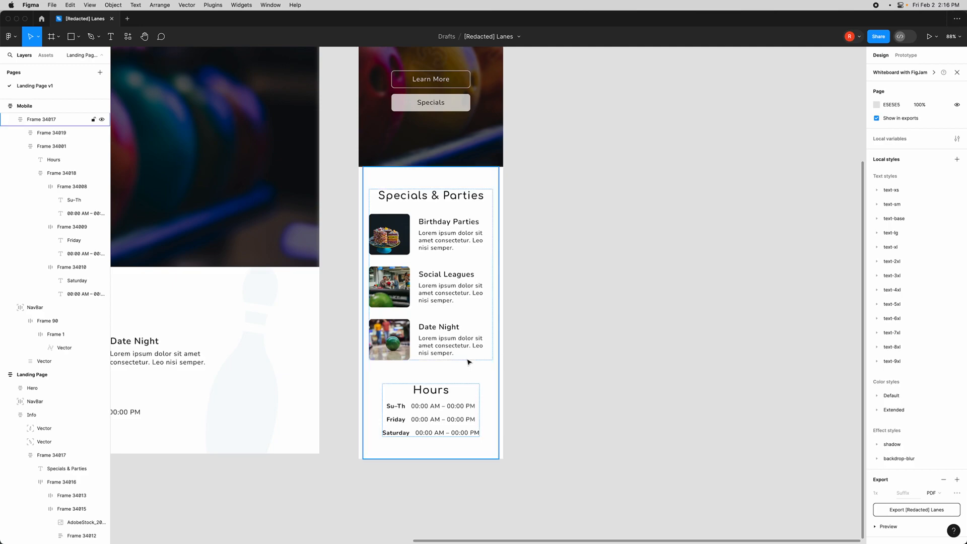
scroll(485, 361, up, 5)
scroll(451, 361, down, 3)
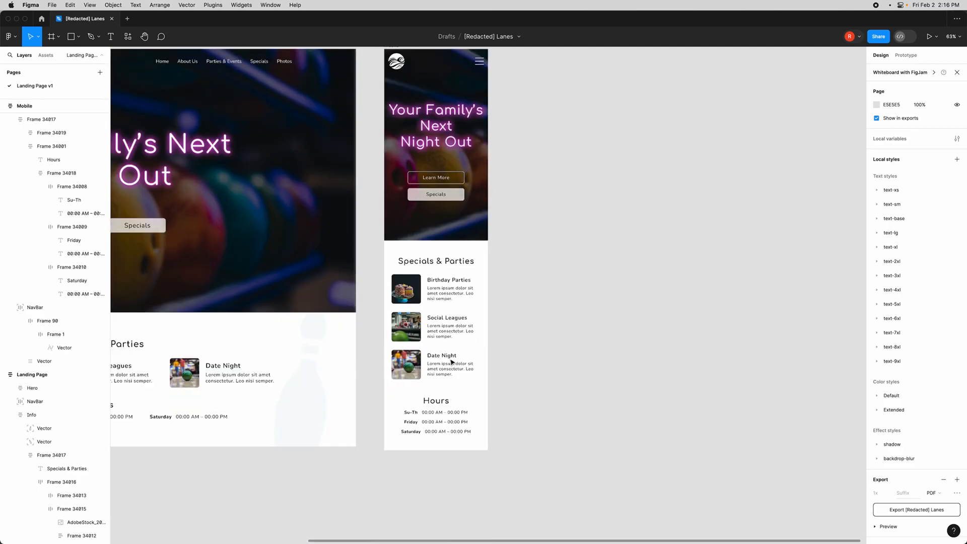
scroll(452, 362, up, 2)
scroll(451, 360, down, 2)
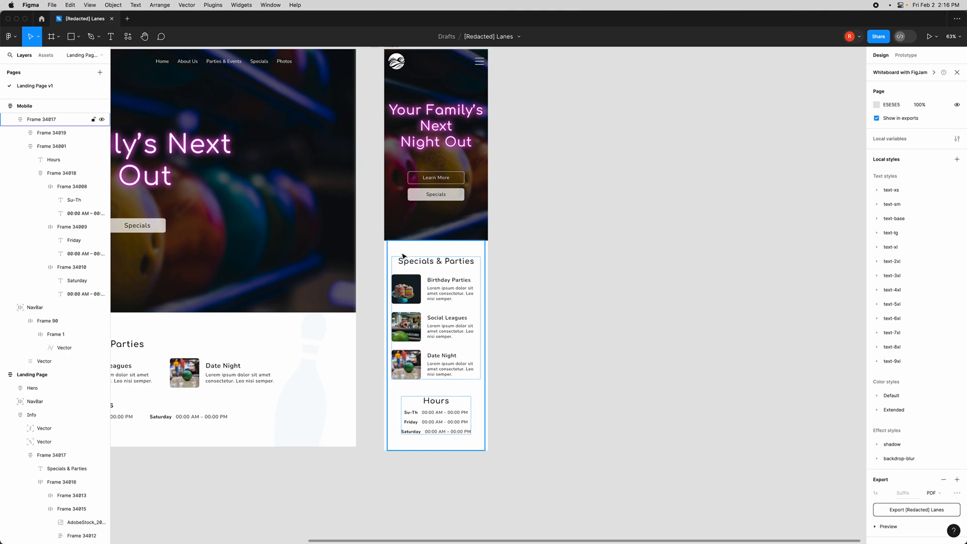
scroll(326, 455, left, 6)
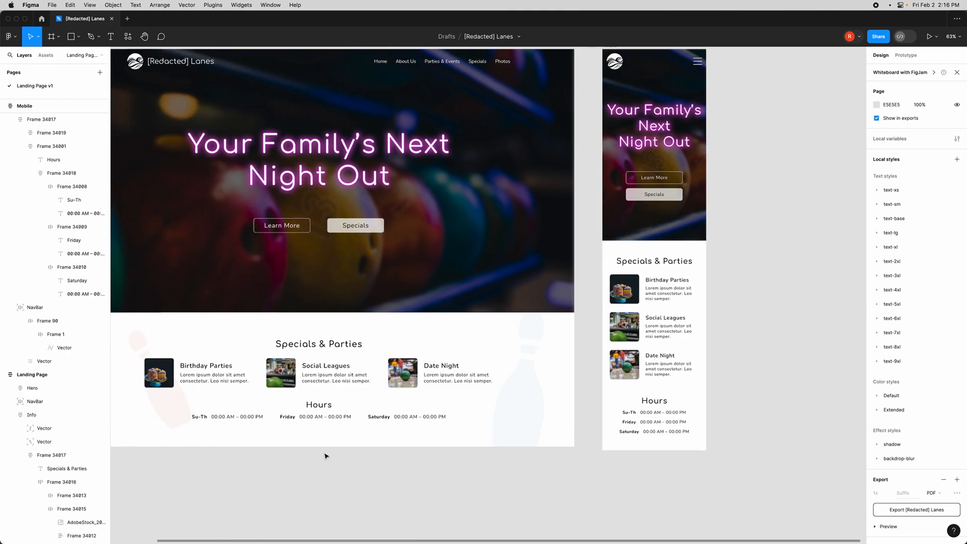
double_click(259, 401)
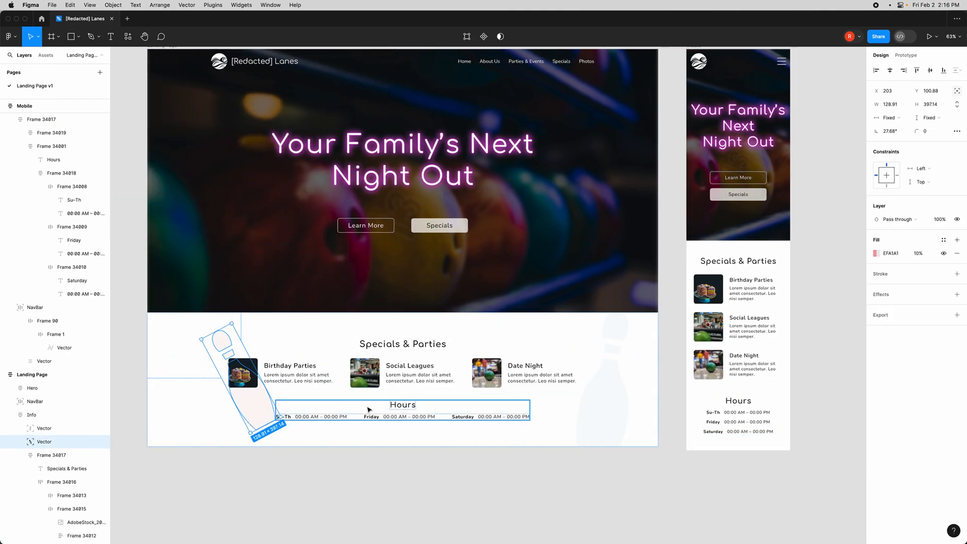
click(605, 414)
click(258, 412)
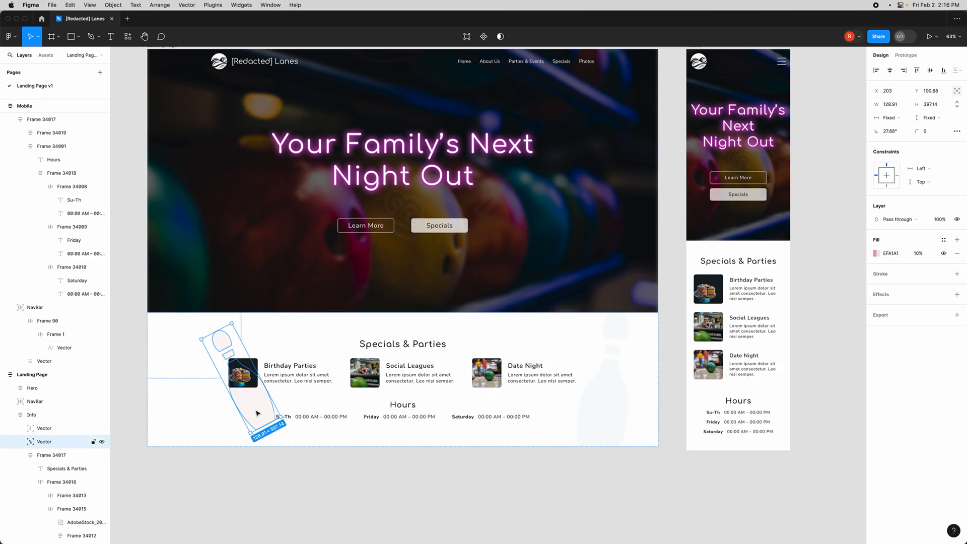
drag(257, 412, 713, 279)
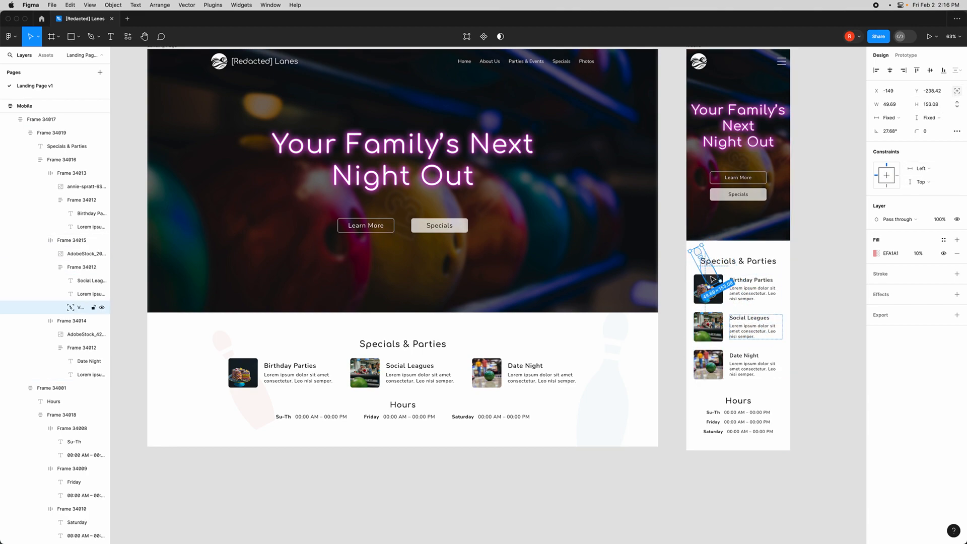
key([)
click(809, 367)
- Move the copied pin layer up into the mobile section frame so it sits behind the Specials content
scroll(805, 373, right, 3)
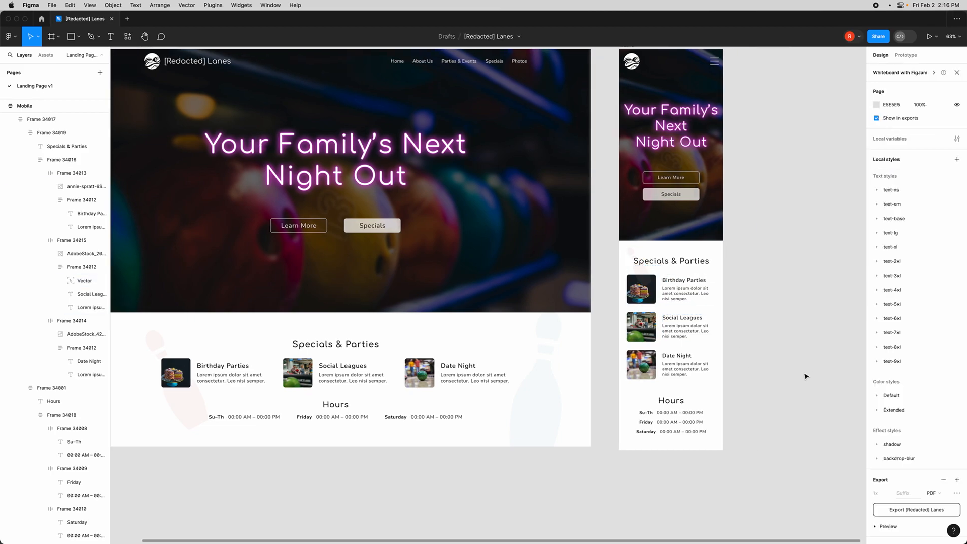
scroll(685, 279, up, 5)
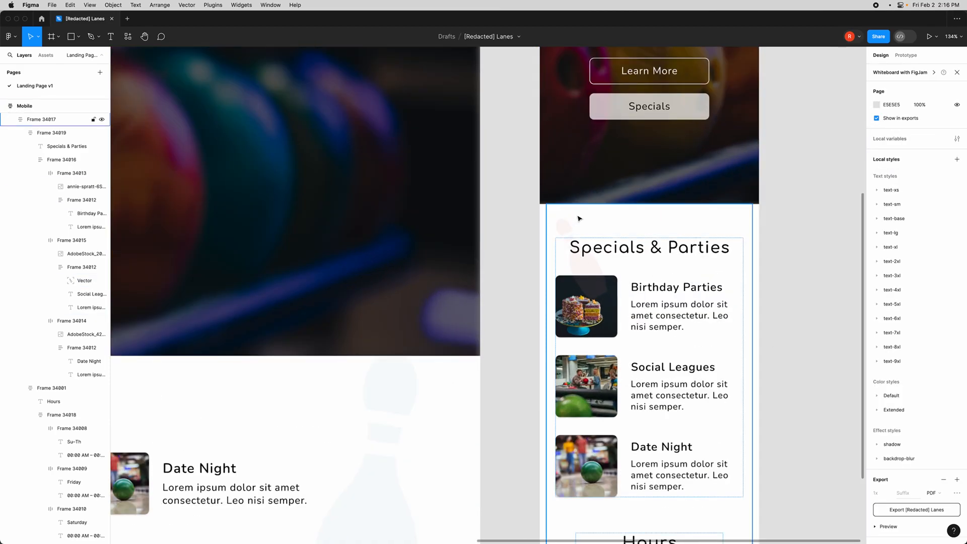
click(564, 227)
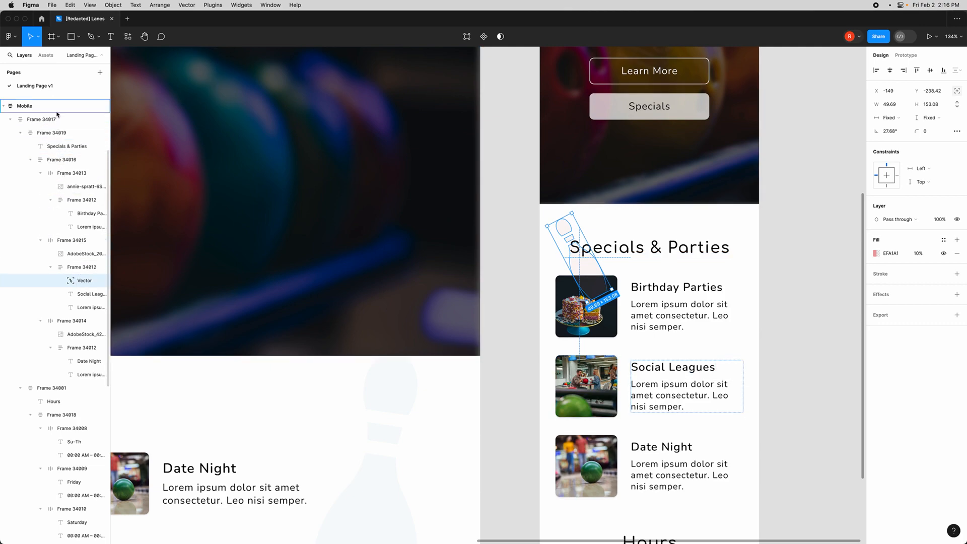
drag(50, 127, 51, 128)
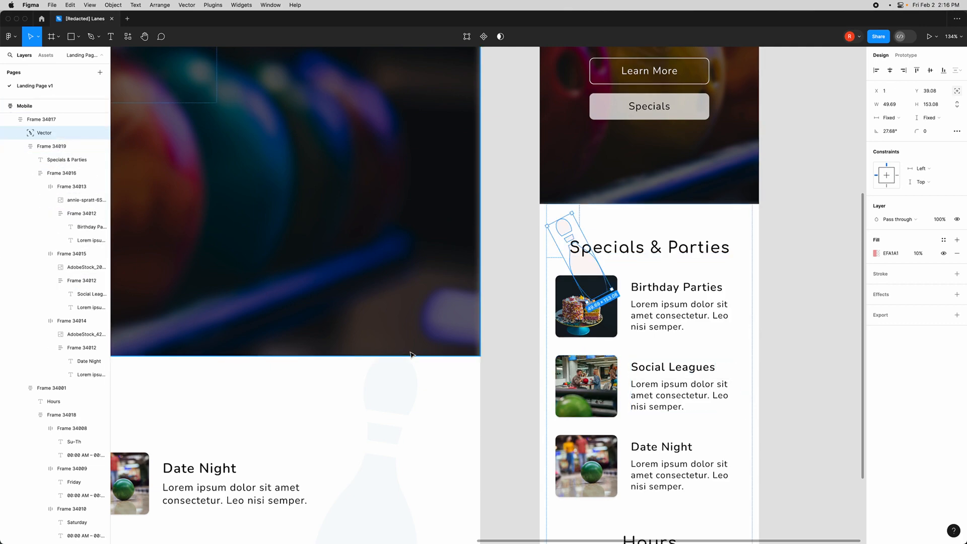
click(790, 329)
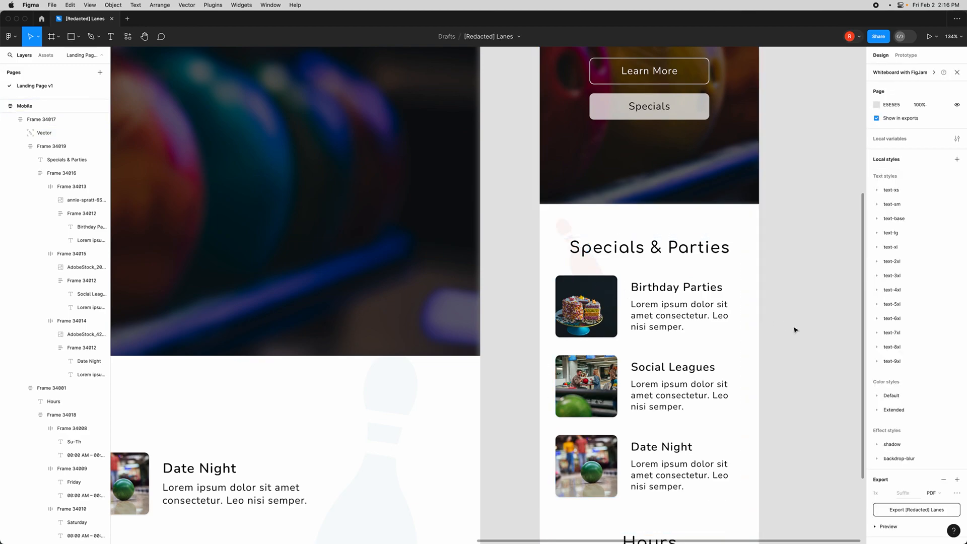
- Copy the desktop's right bowling pin beside the mobile Hours block, scale it to about 67 × 205, and send it backward
scroll(797, 330, down, 4)
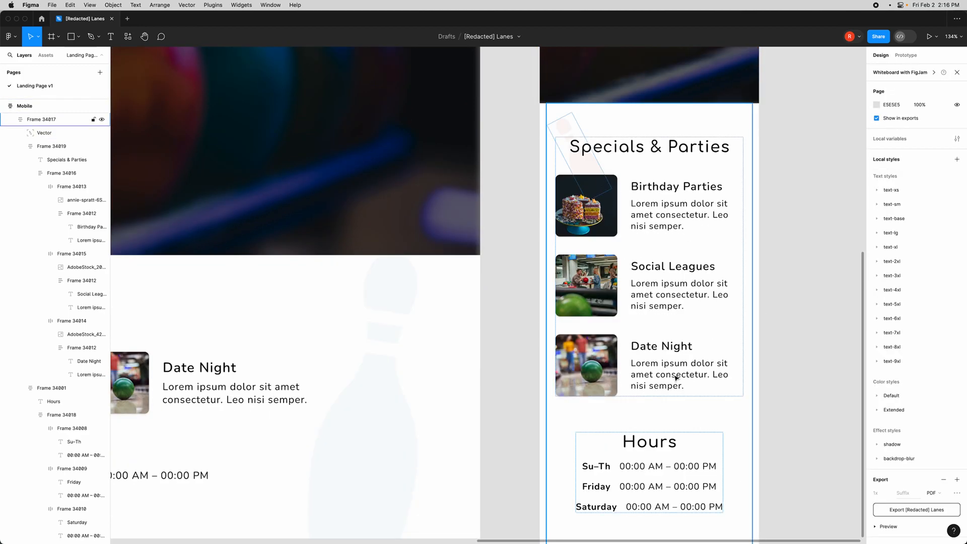
scroll(676, 377, down, 5)
scroll(468, 358, down, 2)
click(461, 355)
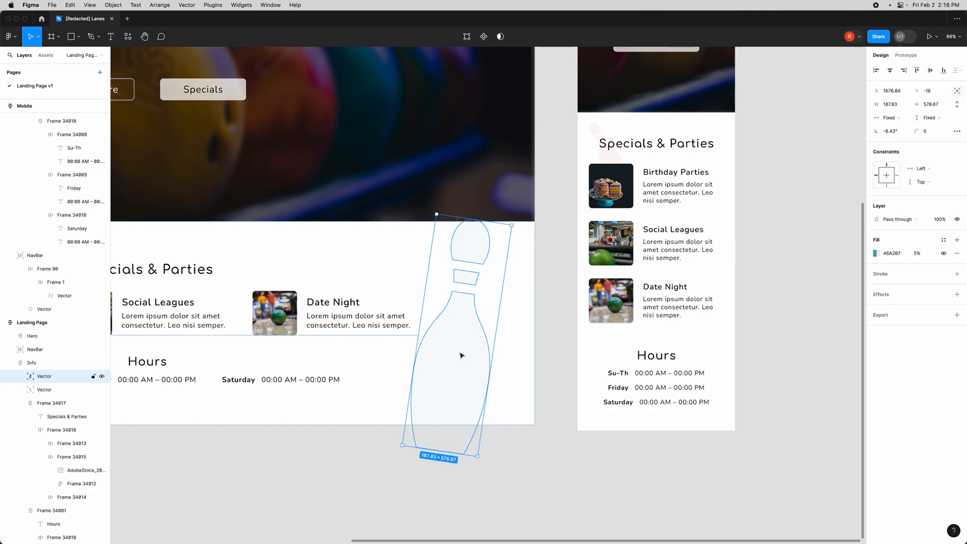
drag(462, 356, 731, 396)
drag(782, 262, 706, 409)
scroll(731, 397, up, 3)
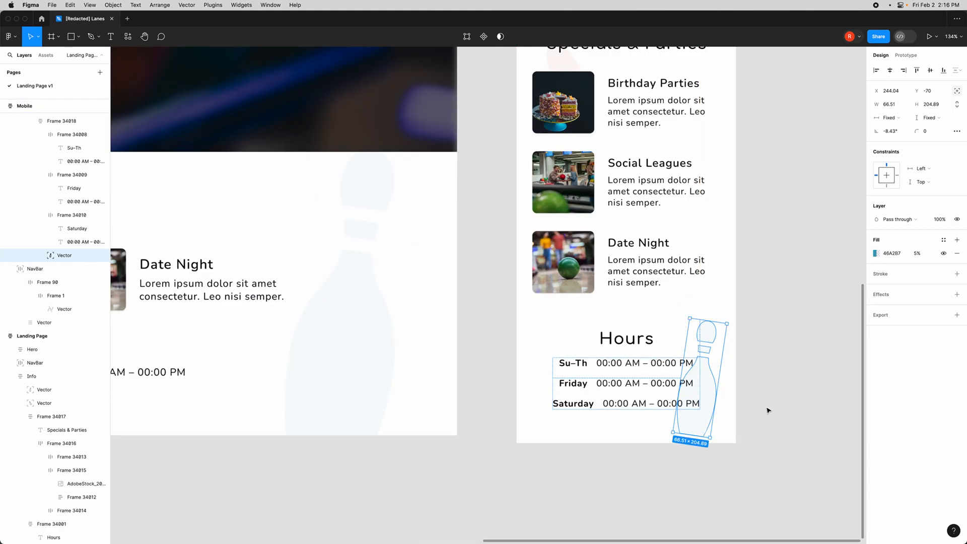
key([)
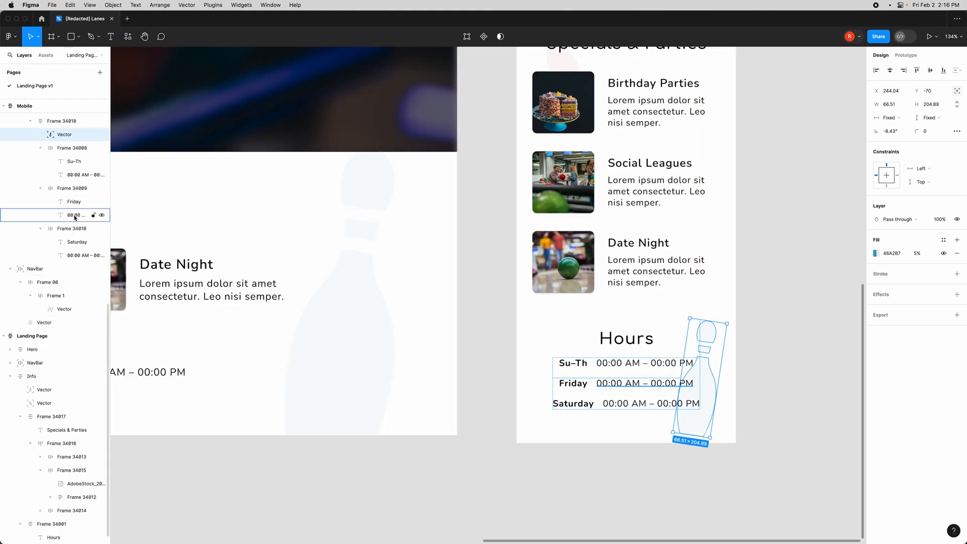
- Move the second pin layer into the mobile section frame alongside the first pin
scroll(63, 226, up, 5)
scroll(55, 242, up, 3)
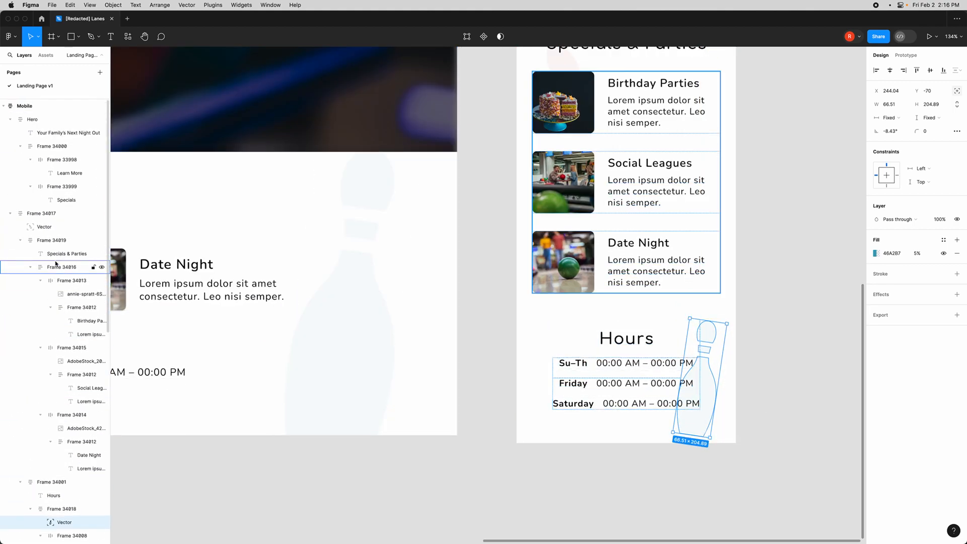
click(20, 206)
drag(51, 262, 45, 206)
click(761, 390)
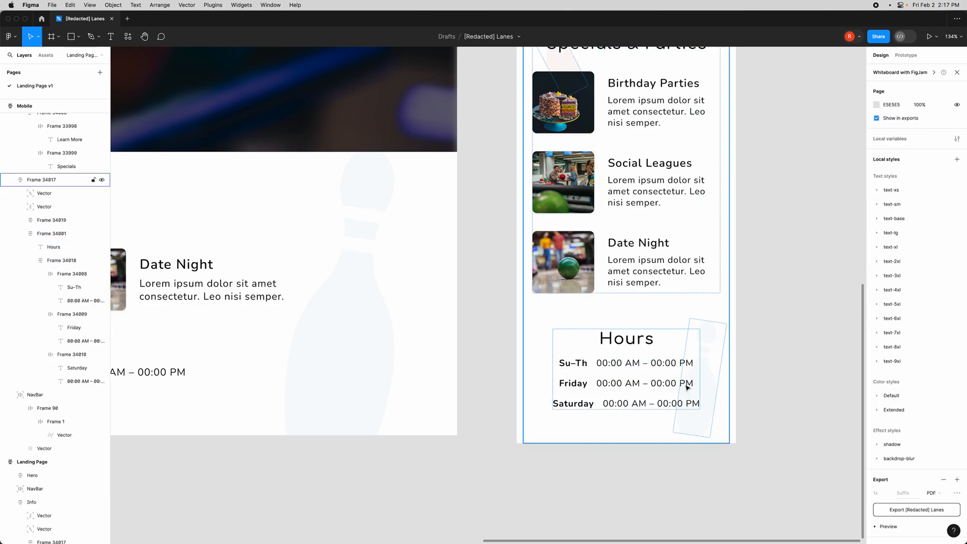
- Review the finished mobile page next to the desktop landing page and select the Mobile frame
scroll(790, 442, up, 3)
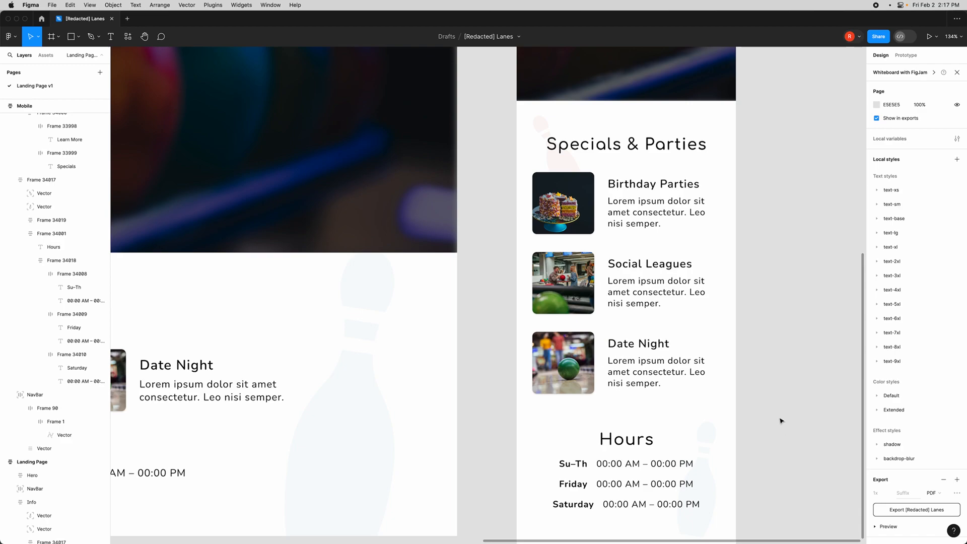
scroll(781, 420, down, 5)
scroll(778, 415, up, 4)
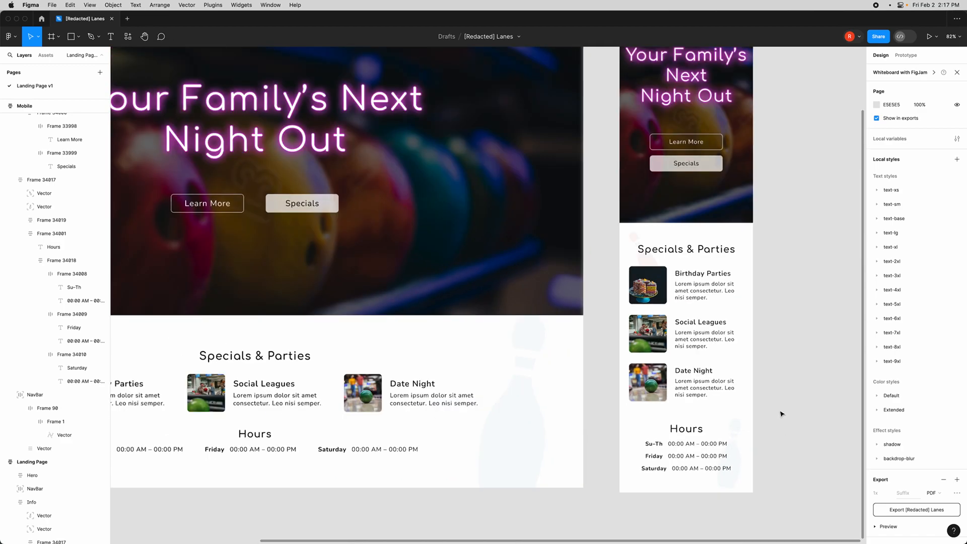
scroll(771, 409, down, 2)
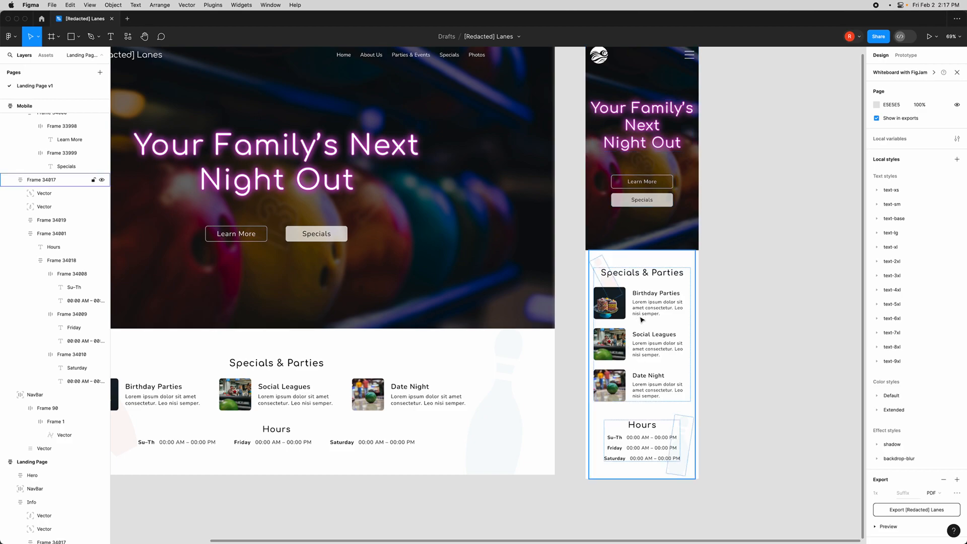
scroll(554, 384, left, 2)
scroll(574, 376, down, 3)
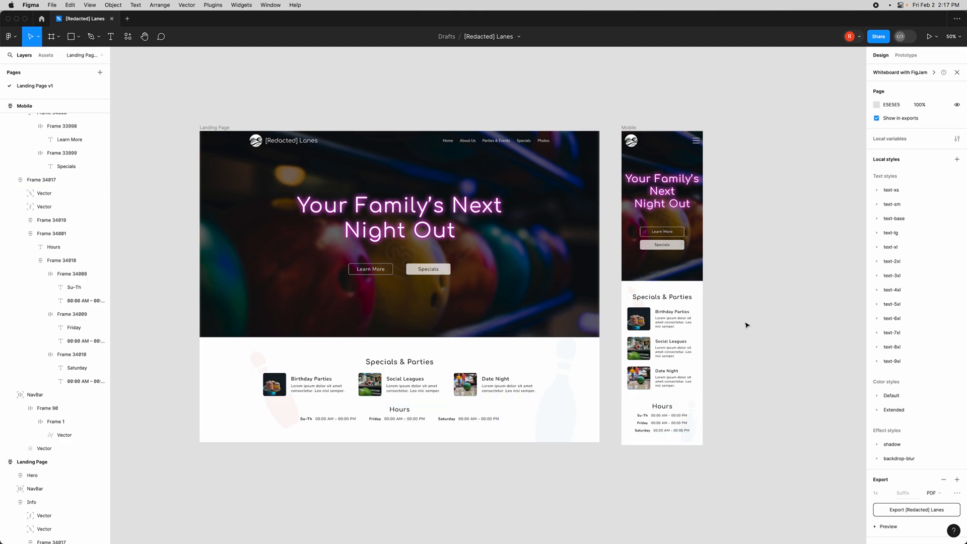
scroll(744, 325, up, 3)
scroll(744, 326, down, 2)
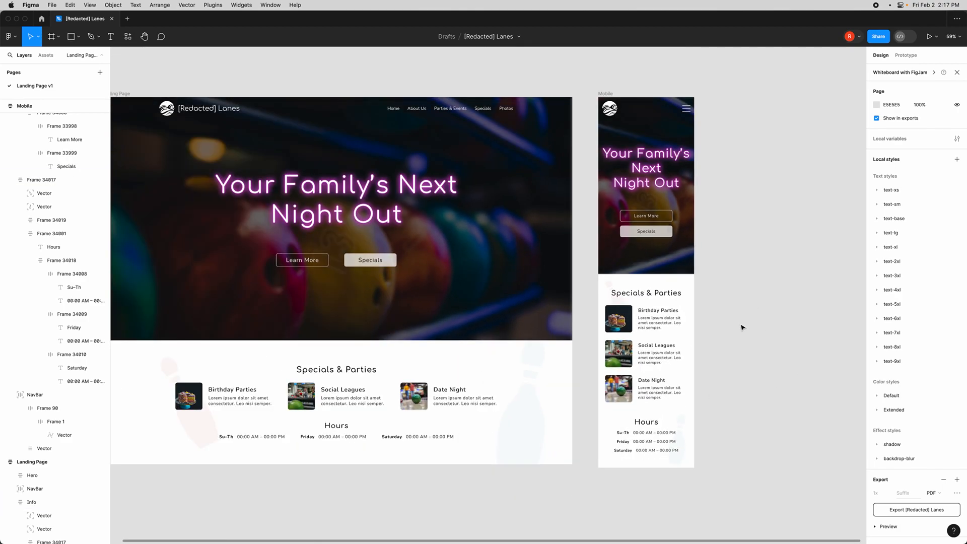
scroll(742, 327, left, 2)
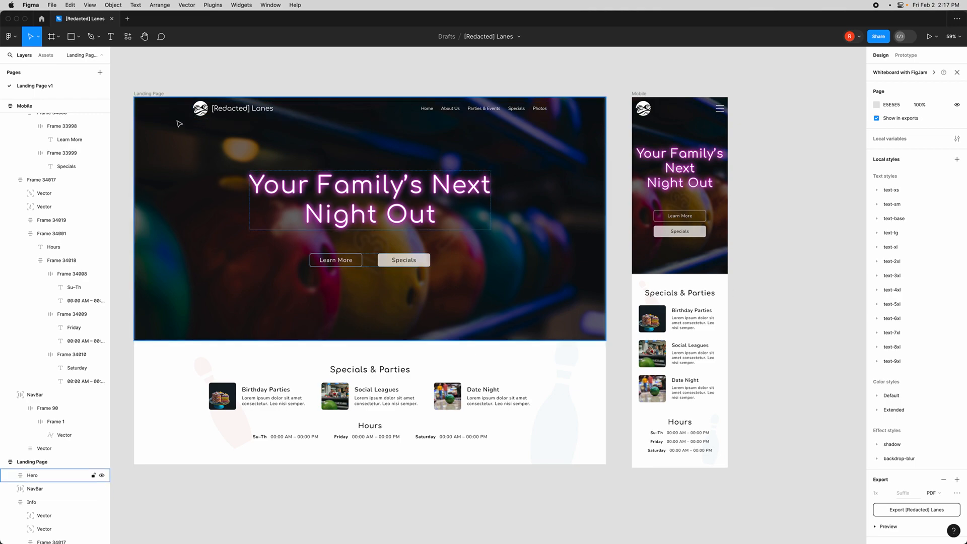
click(61, 461)
click(636, 98)
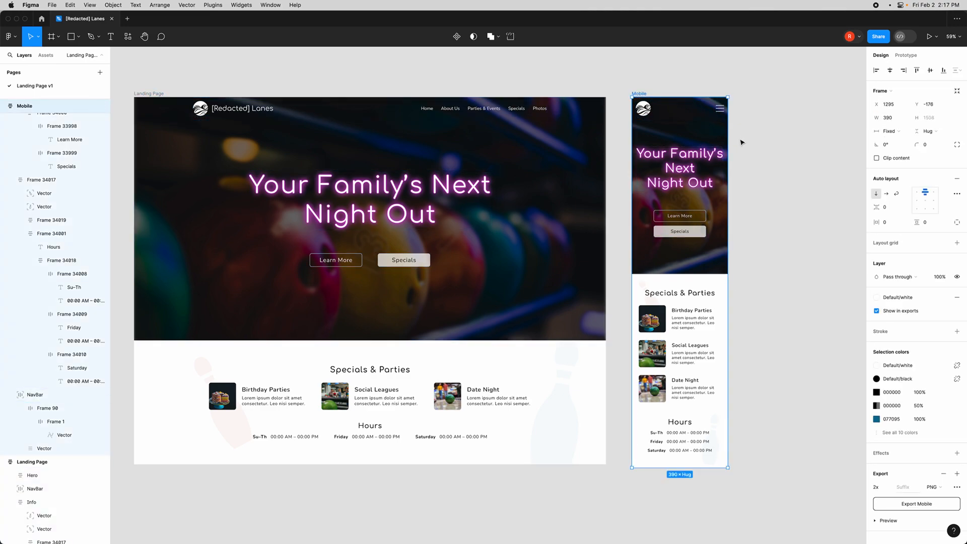